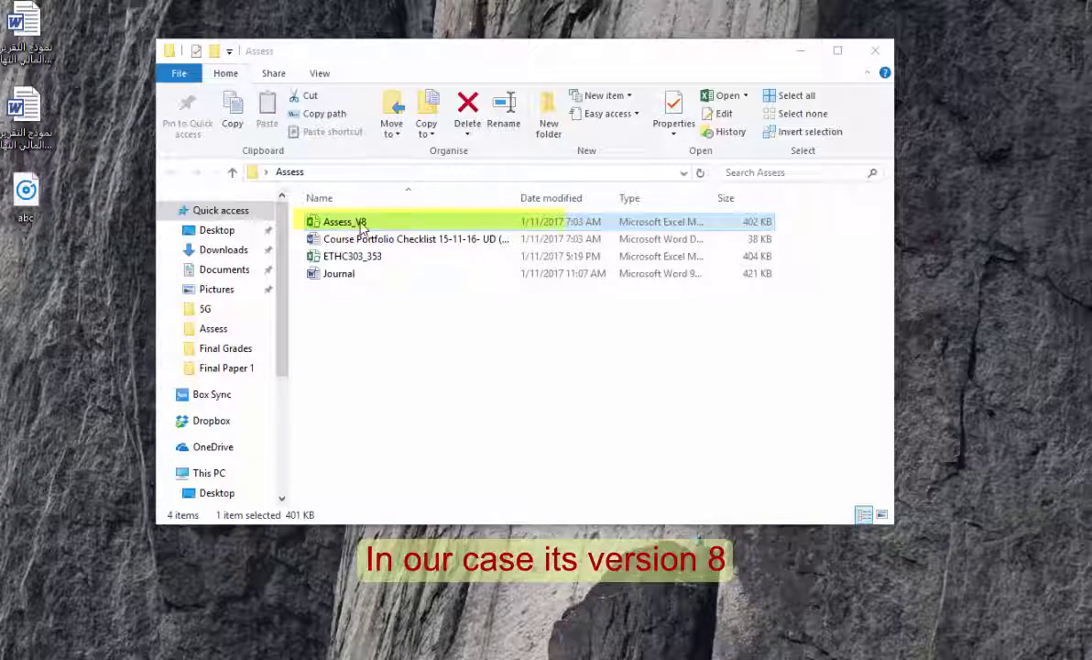
Open Assess_V8 from the Assess folder so it loads in Excel as the Grade Based Assessment Tool
double_click(362, 229)
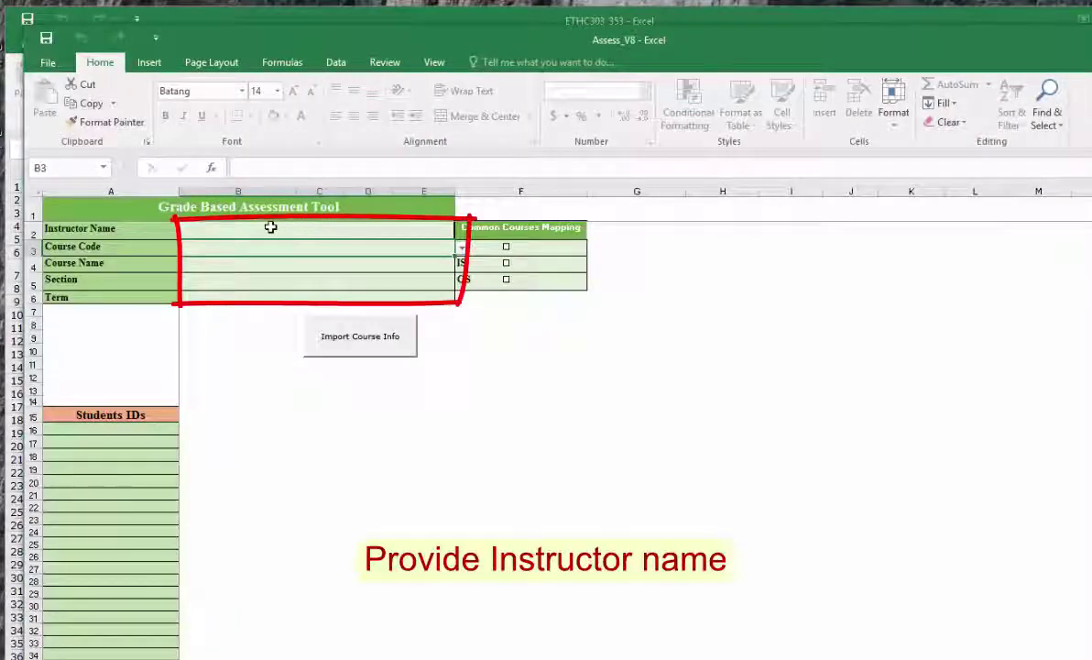
Enter the instructor's name in the header
click(302, 233)
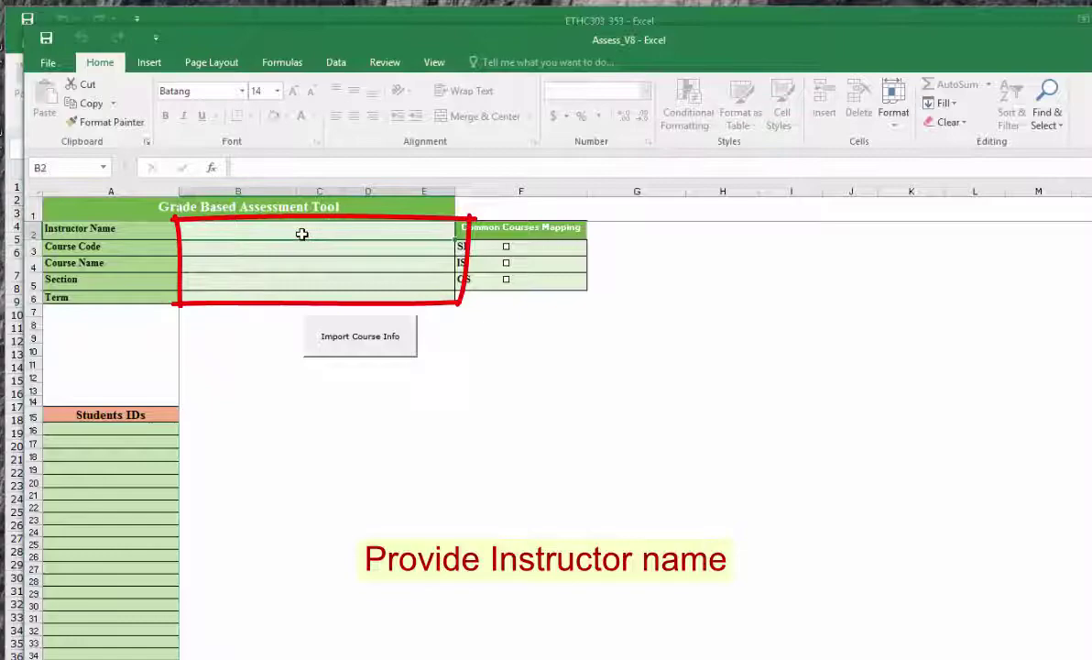
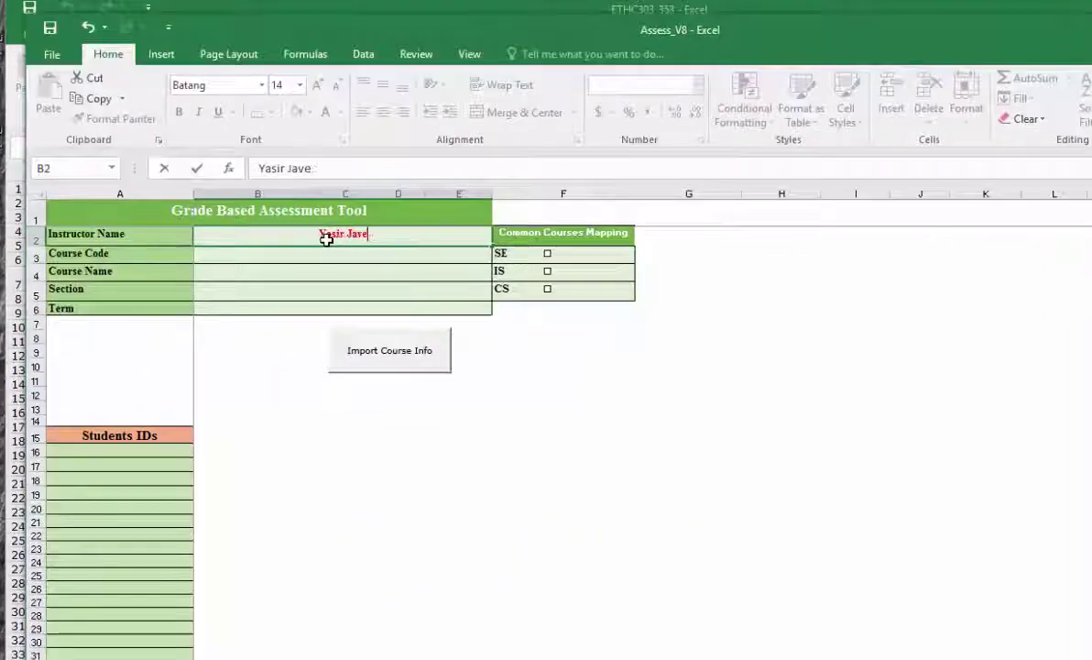
key(Return)
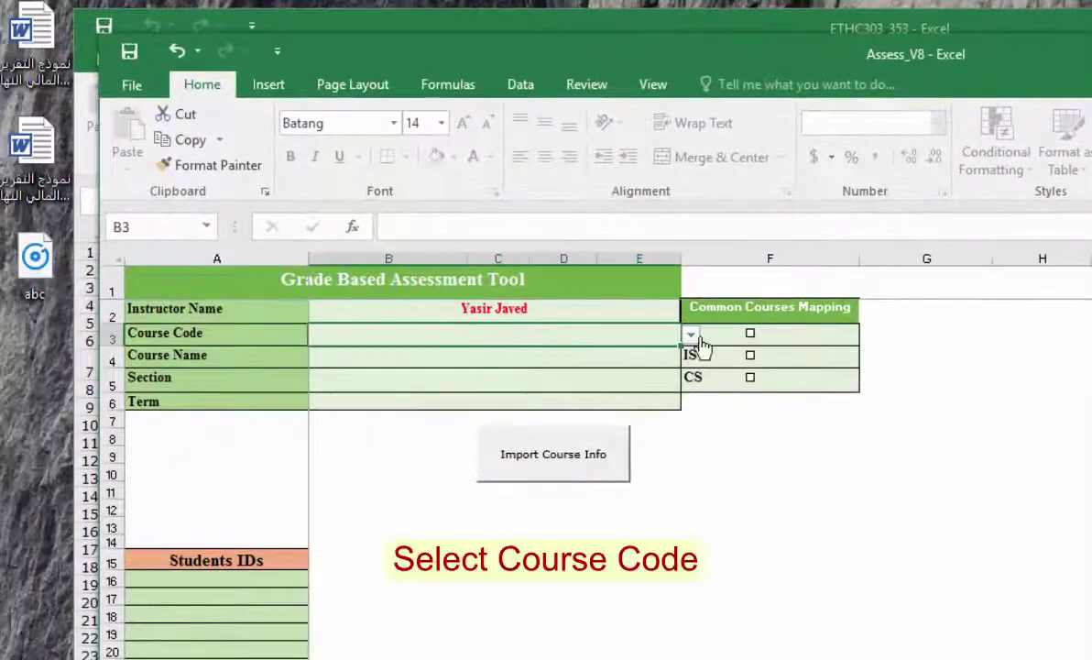
Choose course code ETHC303 and enter the course name Ethical and Social Aspects of Computing
click(692, 335)
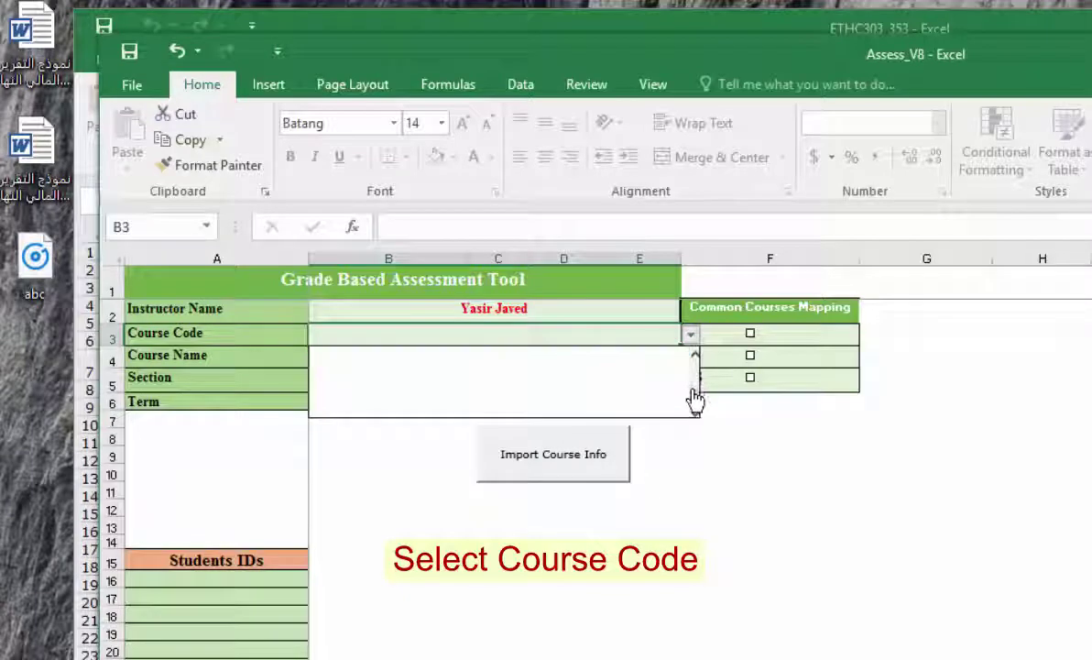
scroll(696, 376, down, 3)
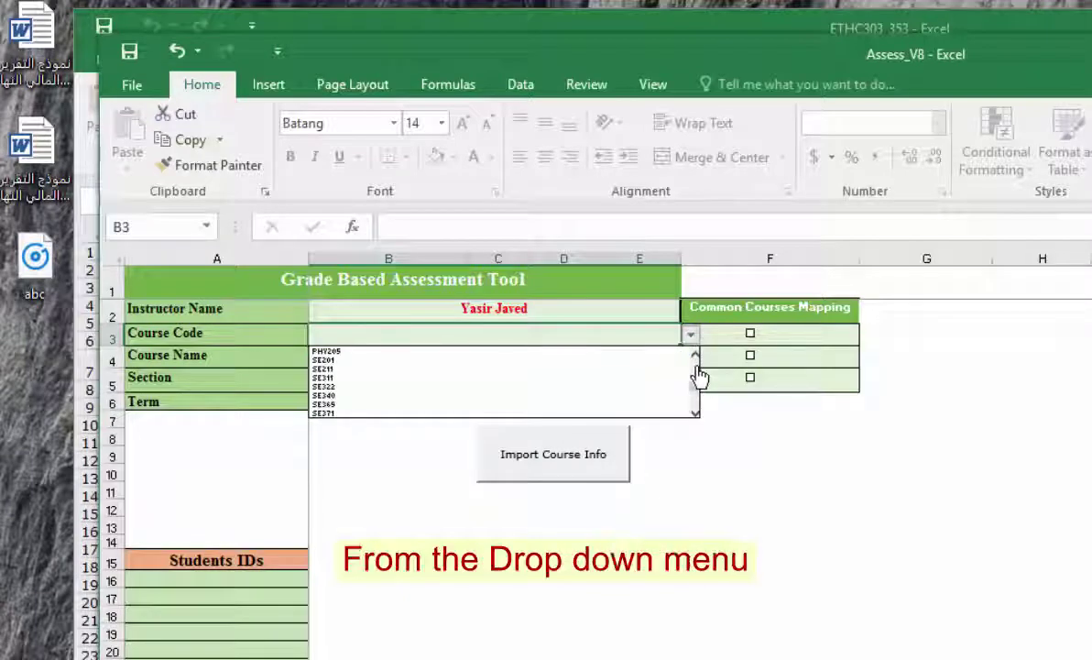
scroll(699, 376, up, 3)
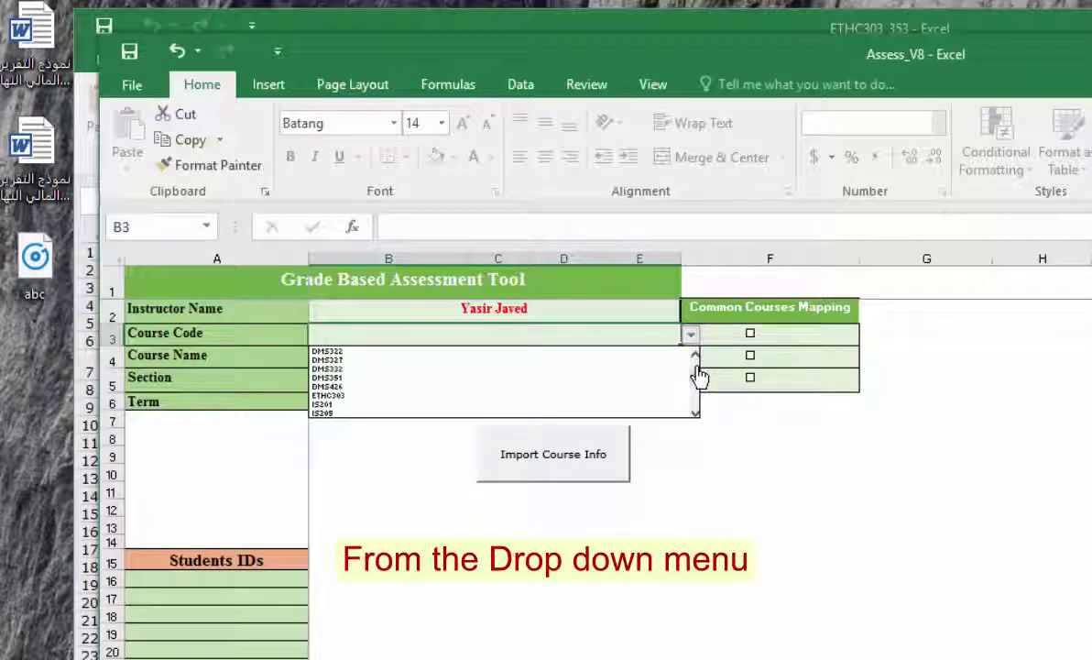
click(527, 400)
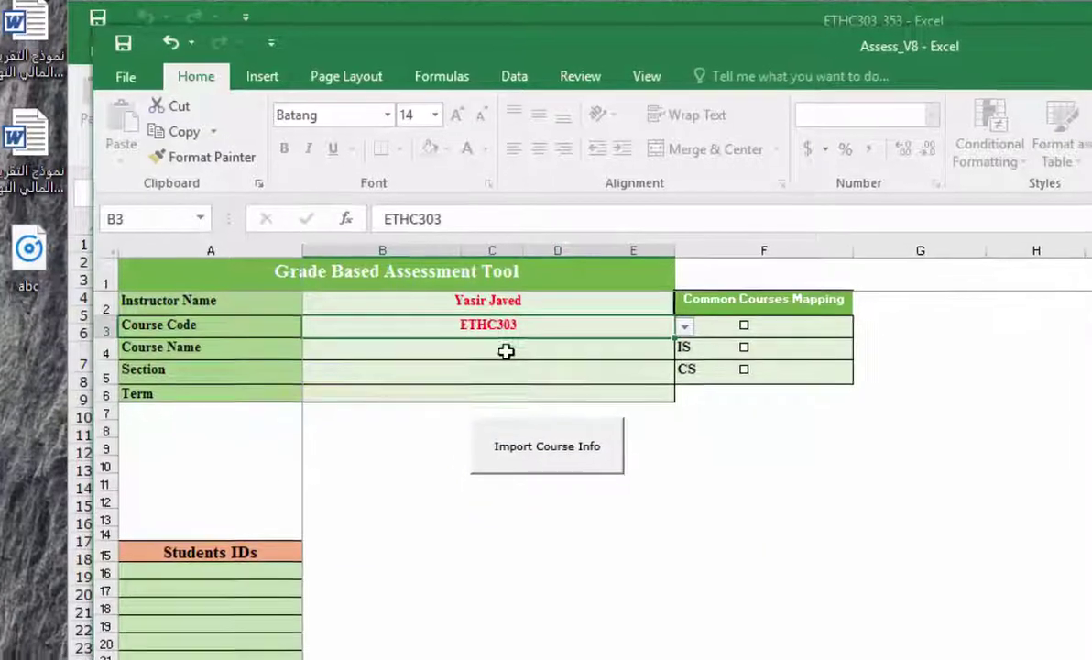
click(511, 358)
text(Et)
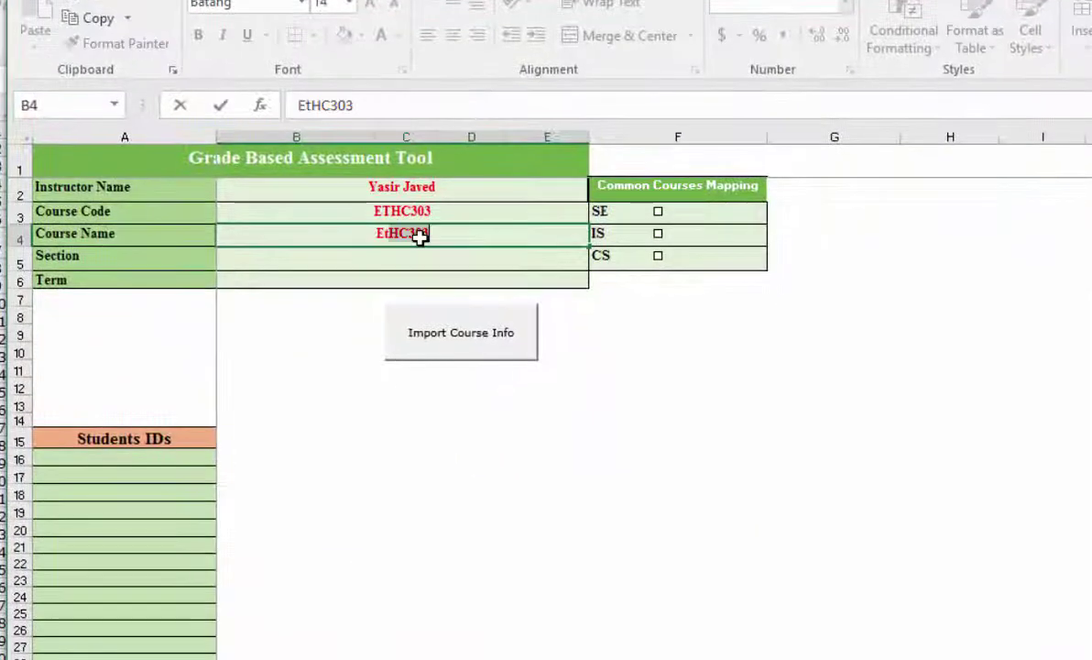
text(hical and Scou)
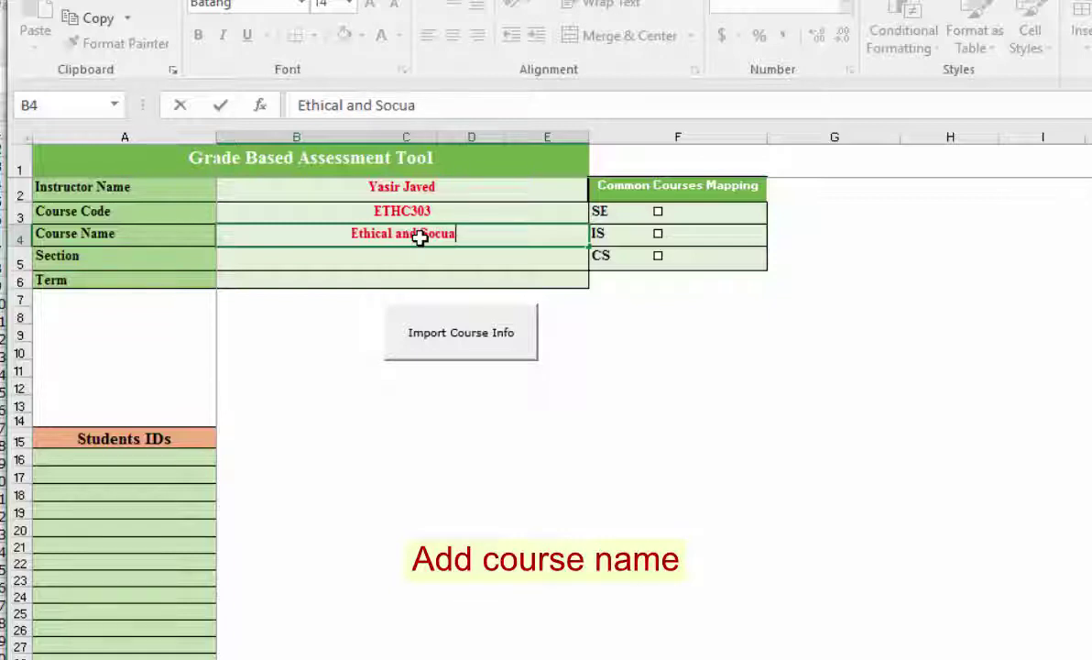
text(l A)
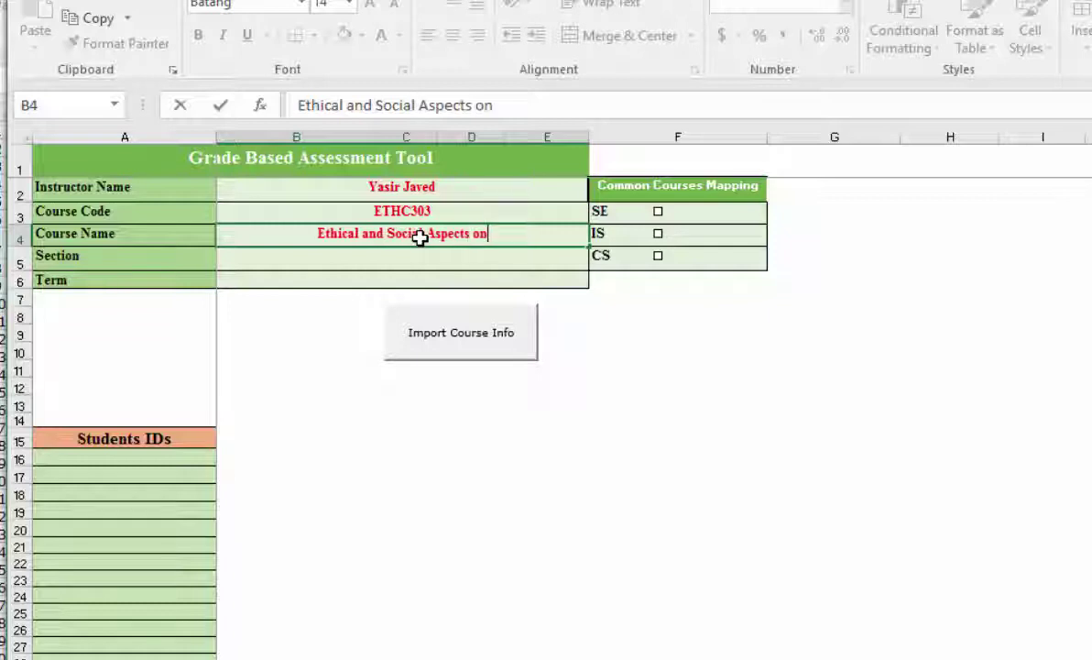
text(spects of Computing)
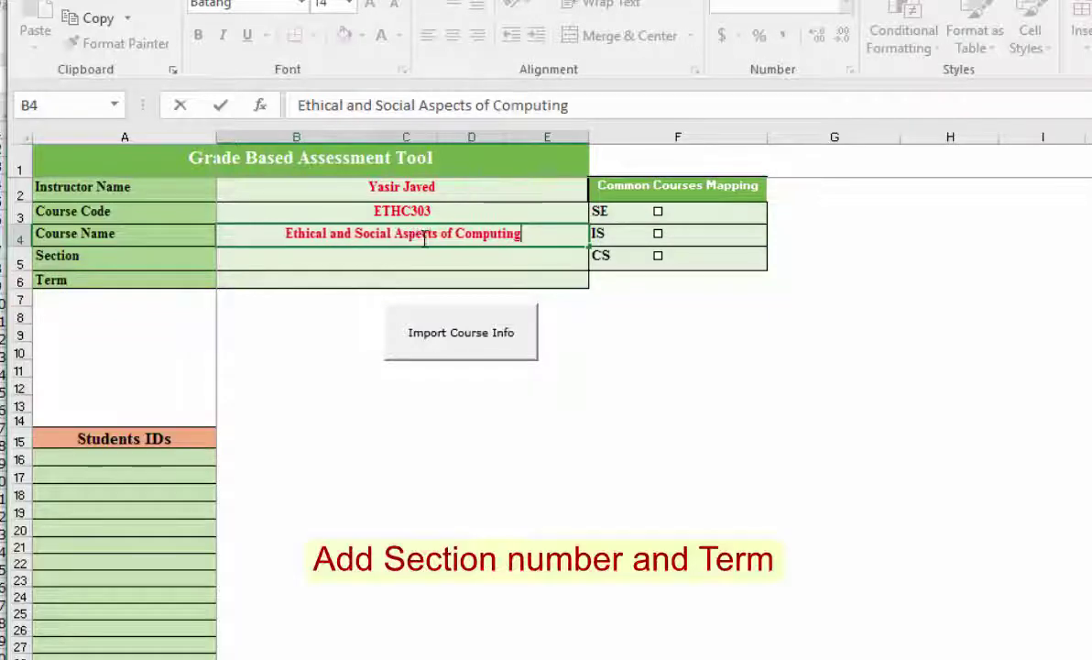
Enter section 351 and term 161, then paste the fifteen student IDs starting at A16
click(403, 266)
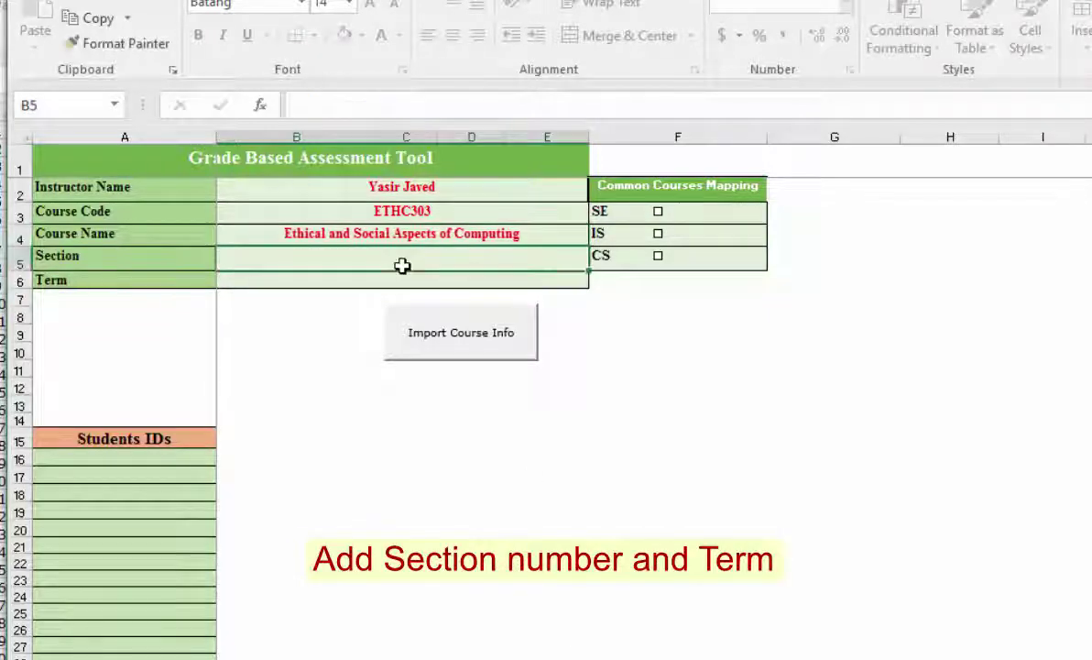
text(351)
click(401, 278)
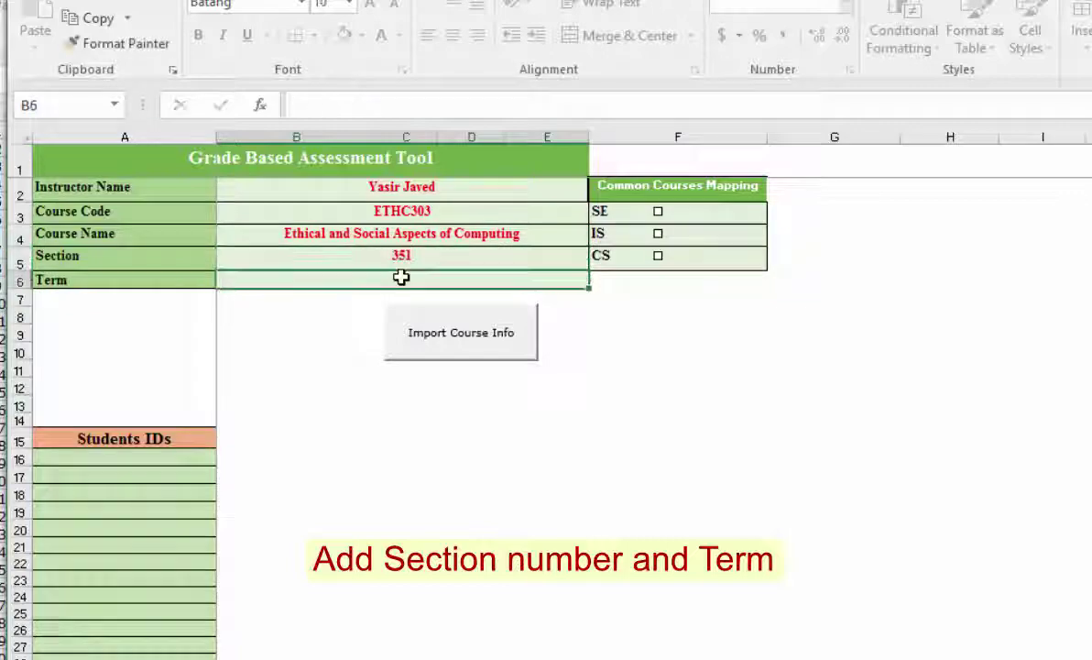
text(161)
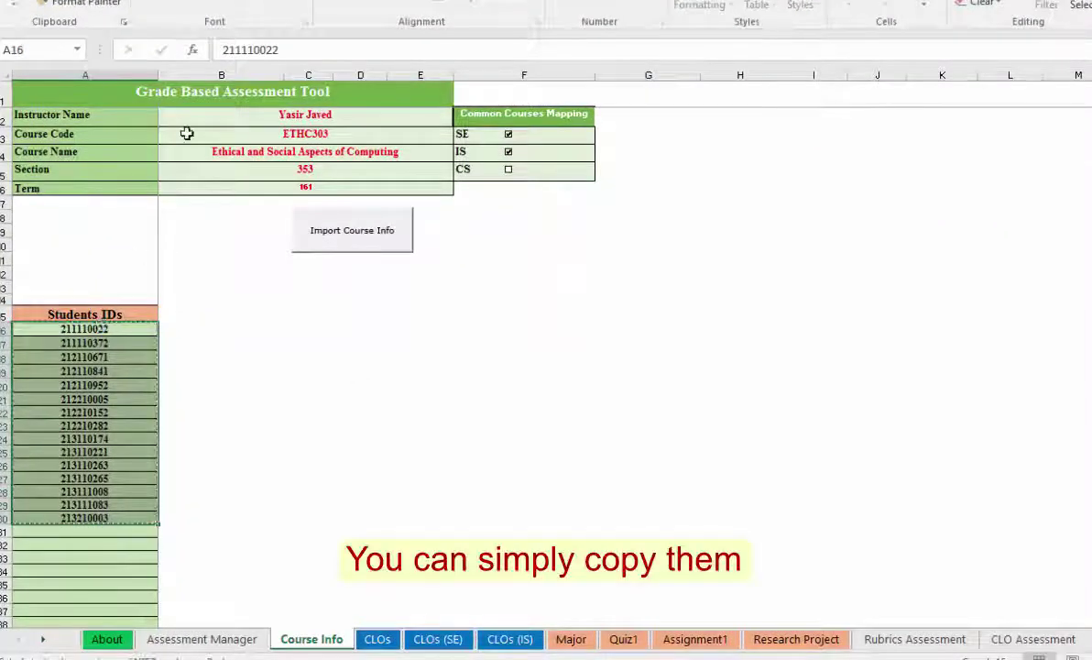
key(ctrl+c)
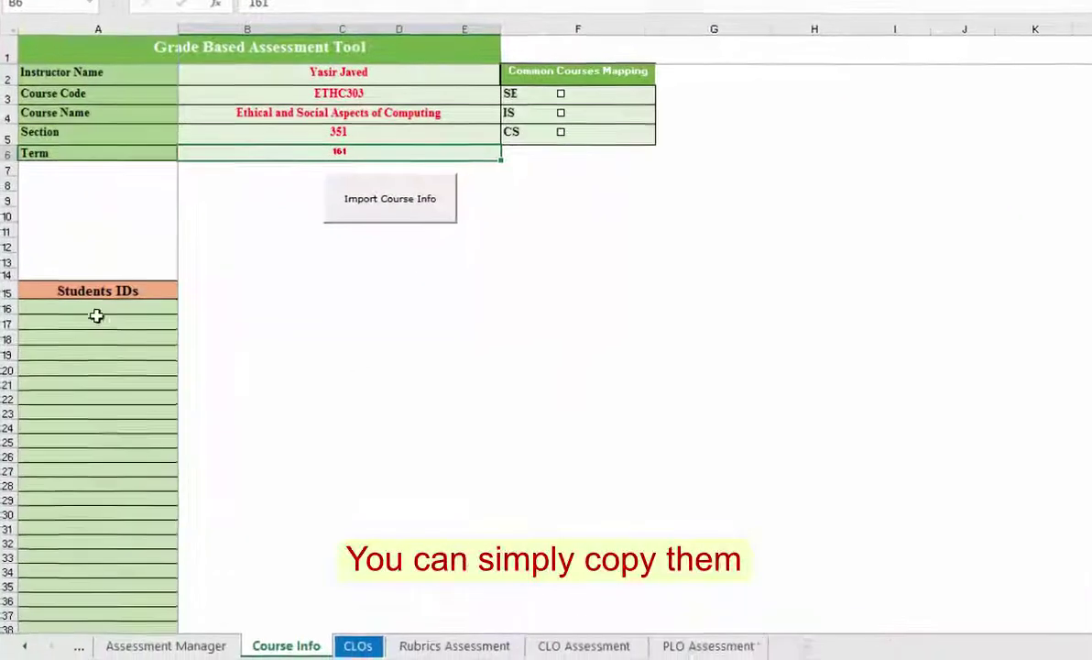
key(ctrl+v)
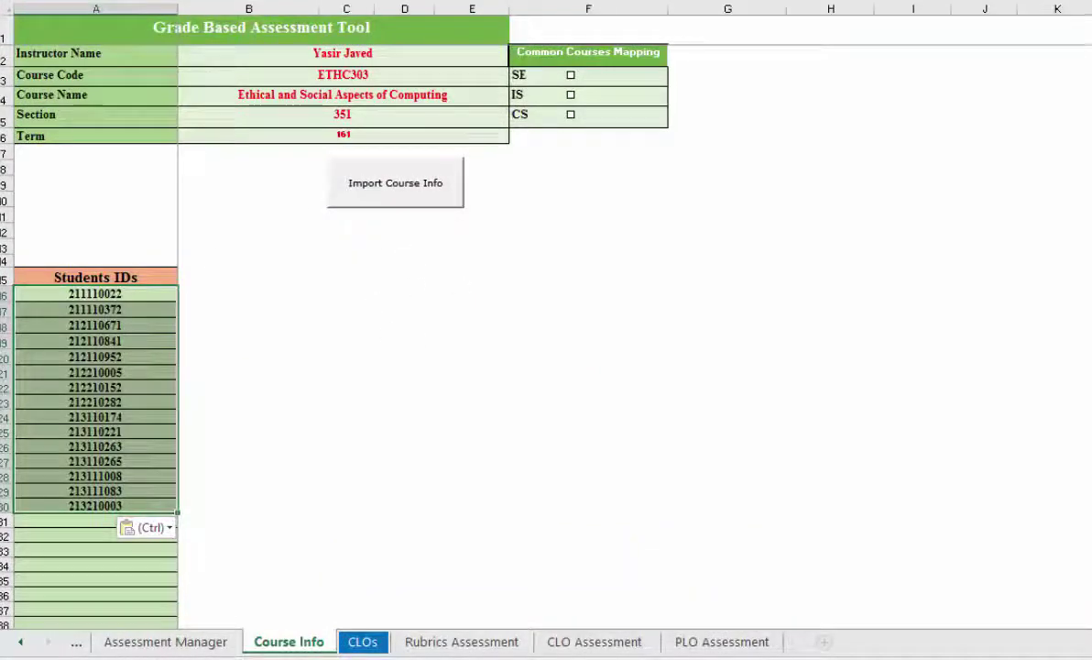
Import the six CLO descriptions and their PLO mapping on the CLOs sheet, then return to Course Info
click(371, 647)
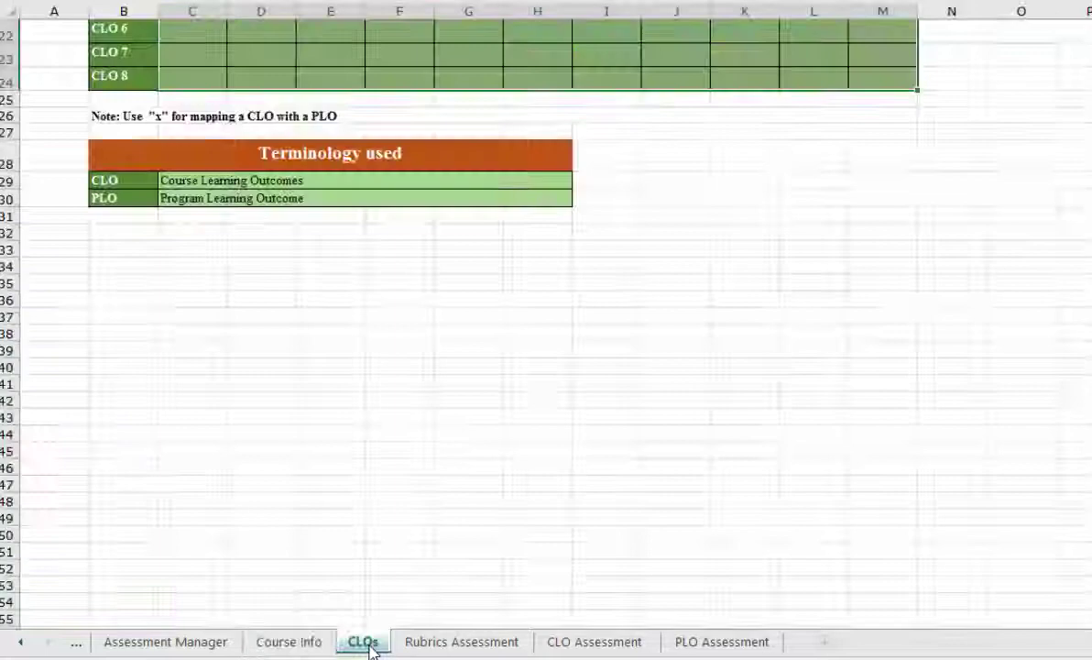
scroll(436, 368, up, 7)
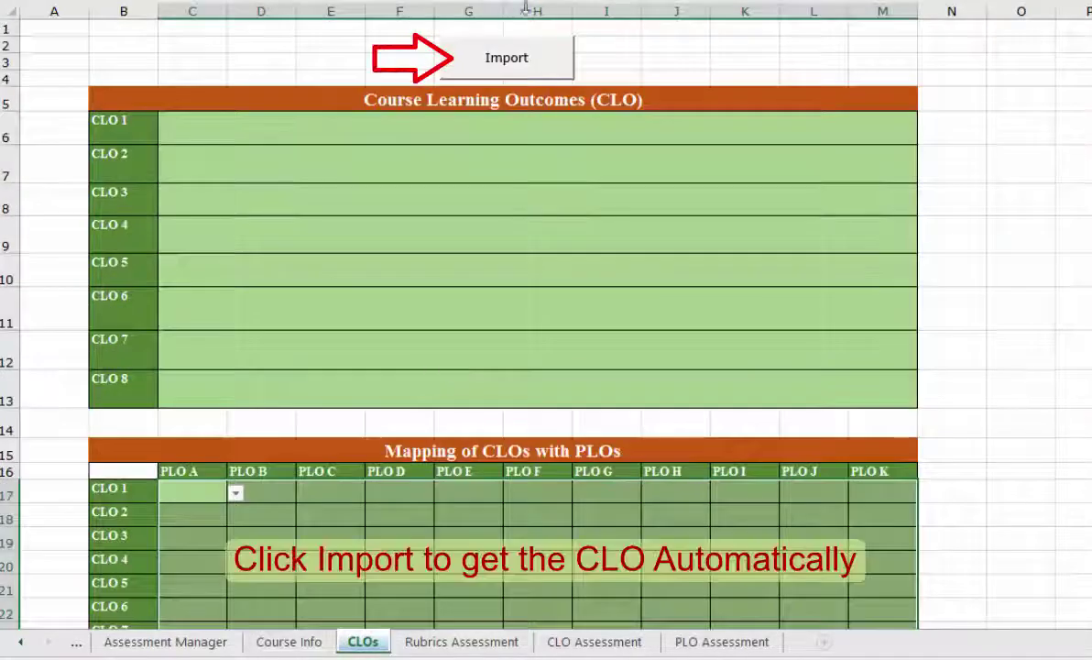
click(512, 70)
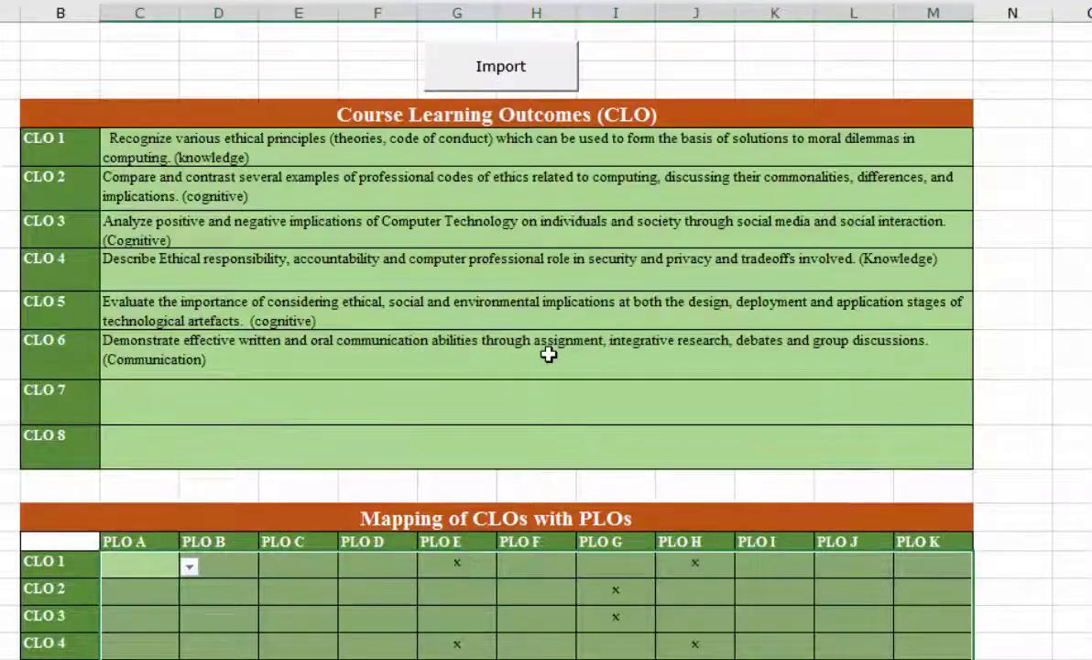
scroll(383, 247, down, 3)
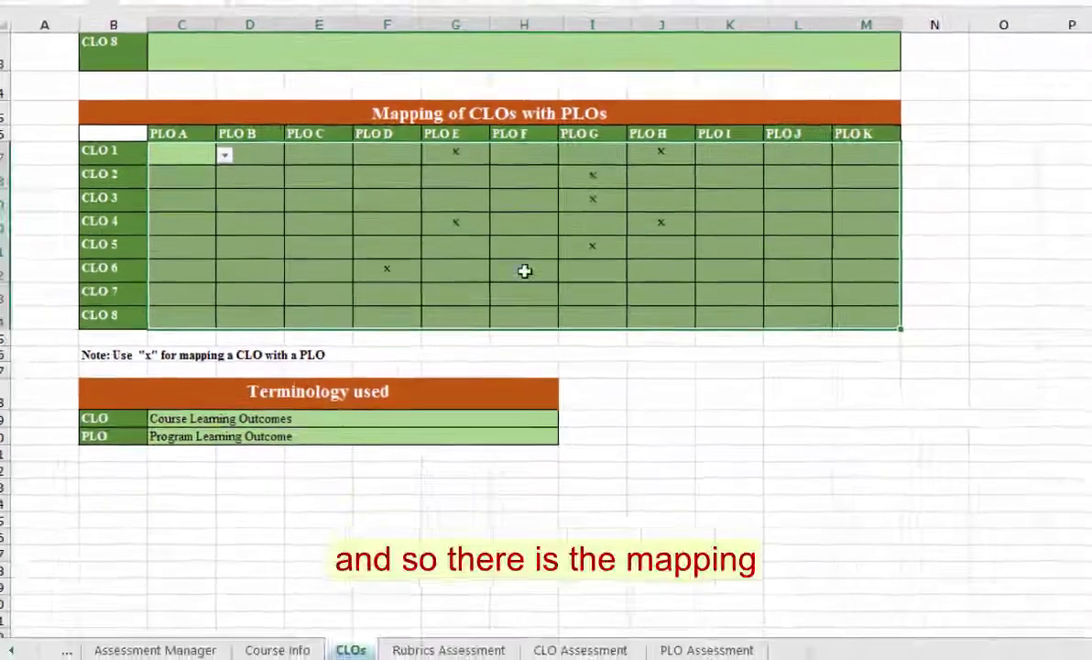
click(275, 644)
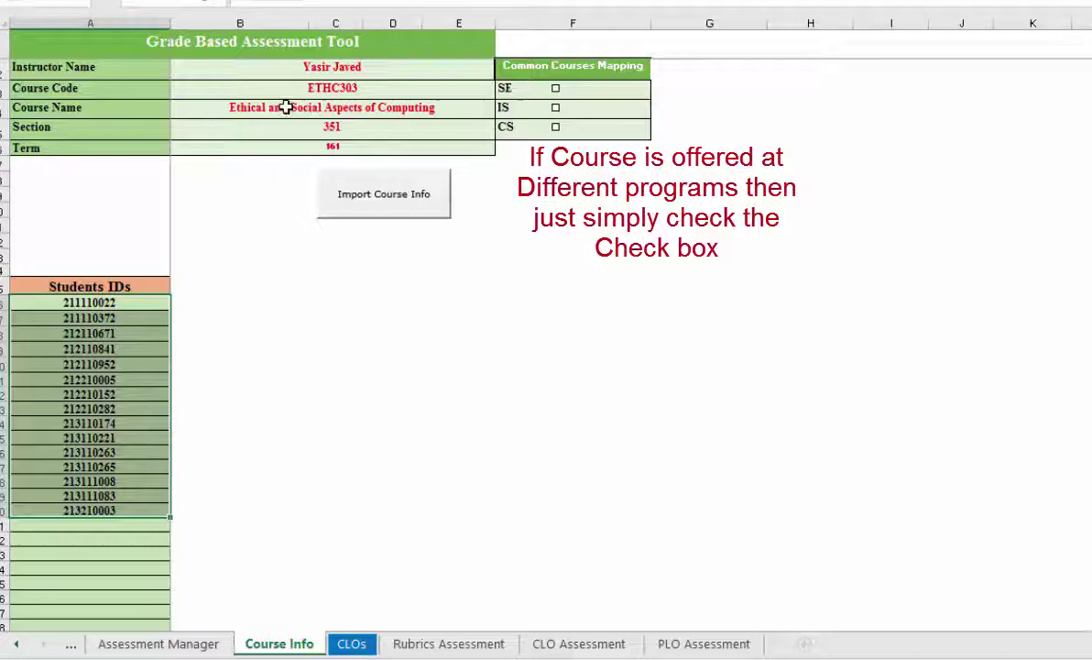
Map the course to the SE program, creating its CLOs and PLO Assessment sheets
click(557, 89)
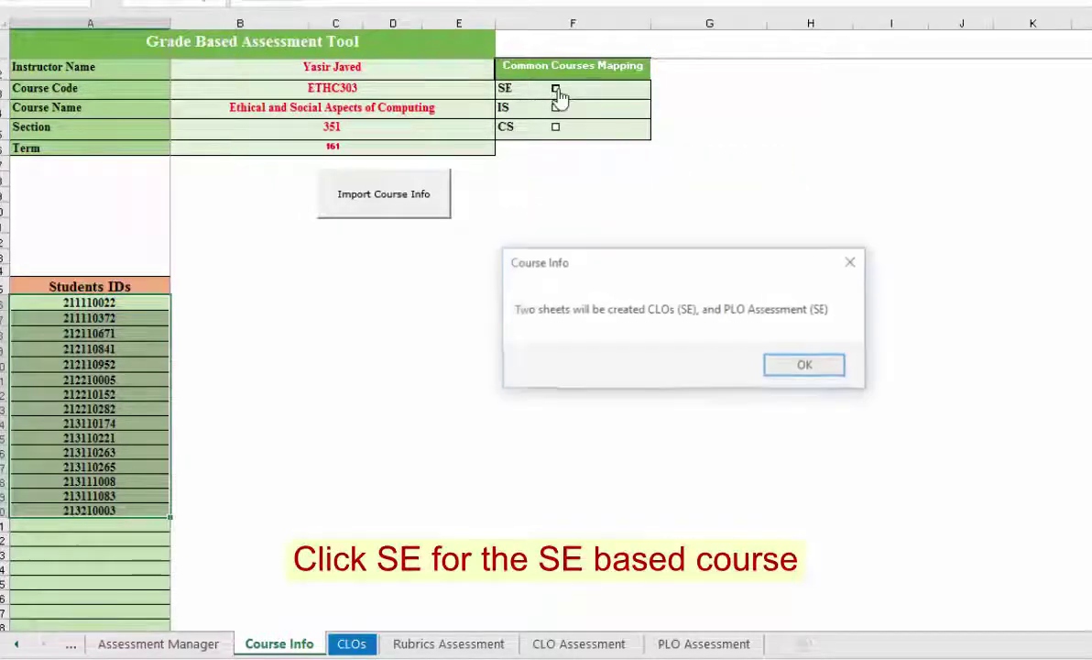
click(802, 365)
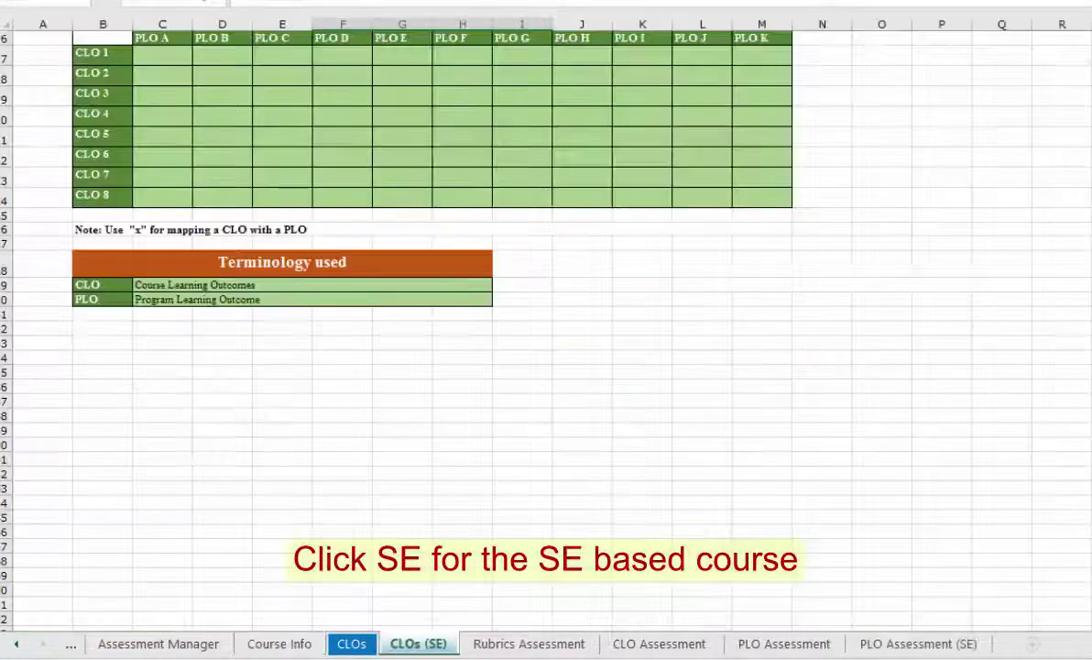
click(279, 644)
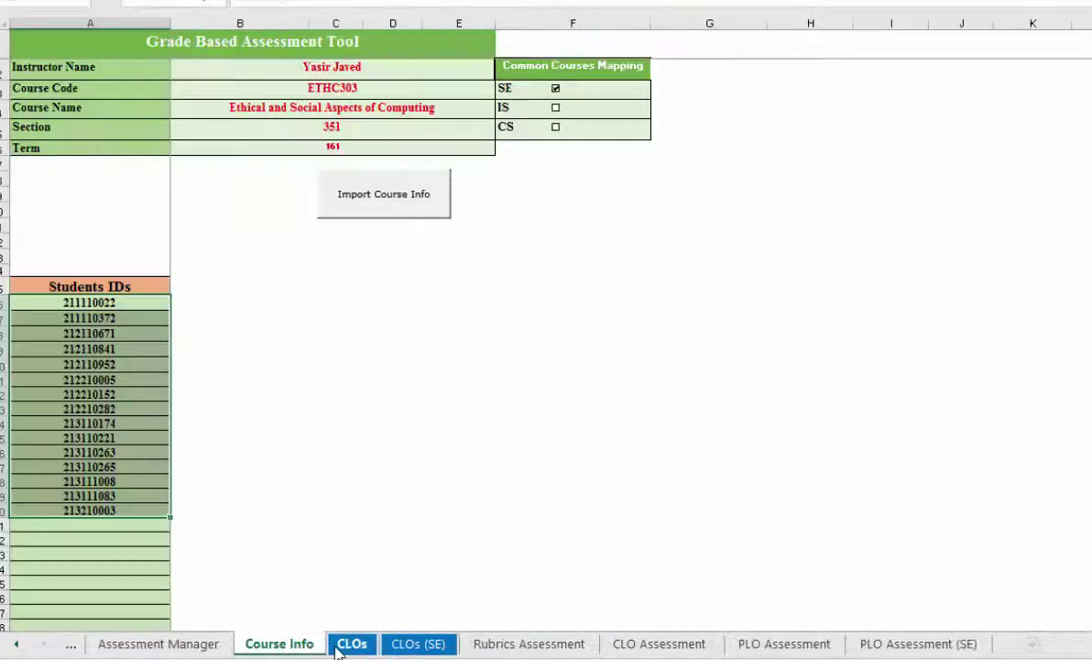
Map the course to the IS program too, creating CLOs (IS) and PLO Assessment (IS)
click(556, 110)
click(851, 373)
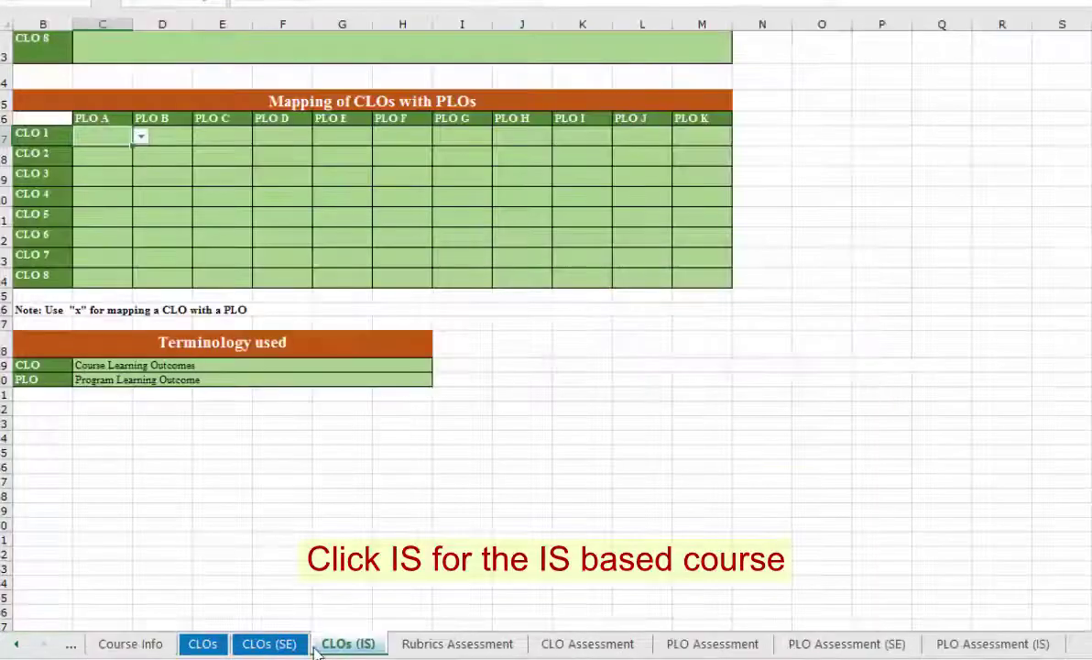
click(270, 645)
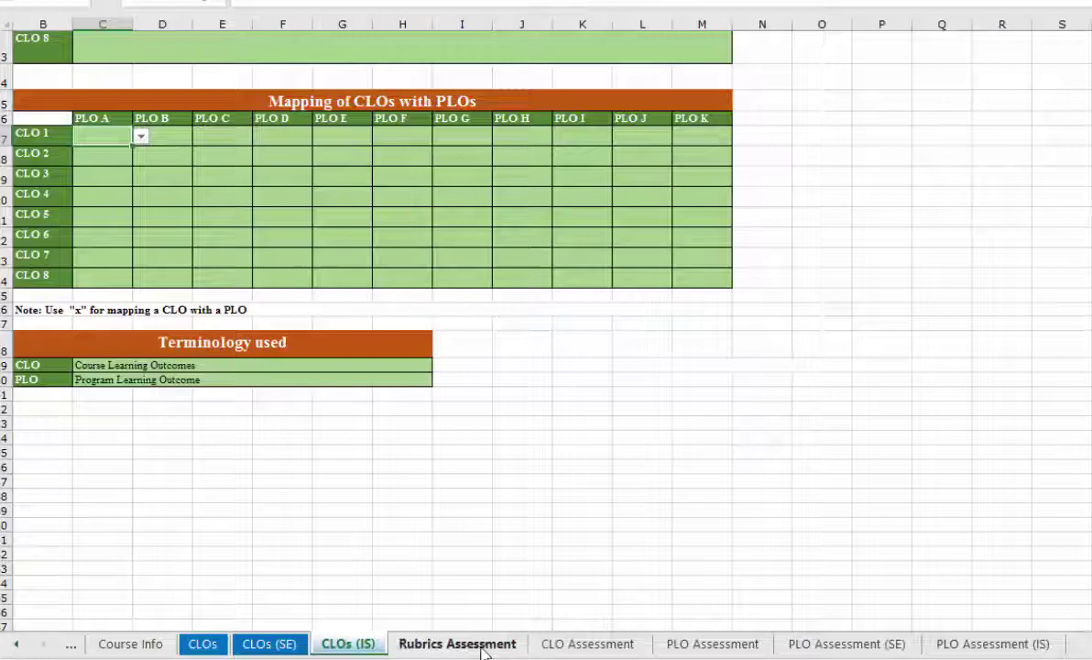
Navigate through the sheet tabs to the Assessment Manager sheet
click(550, 646)
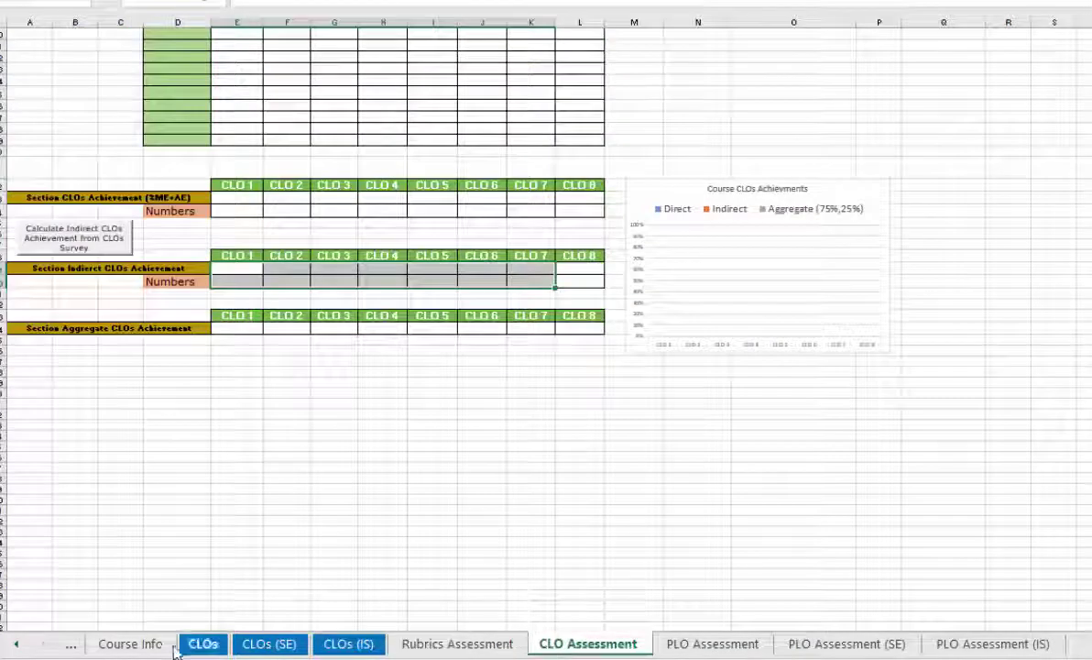
click(13, 645)
click(14, 646)
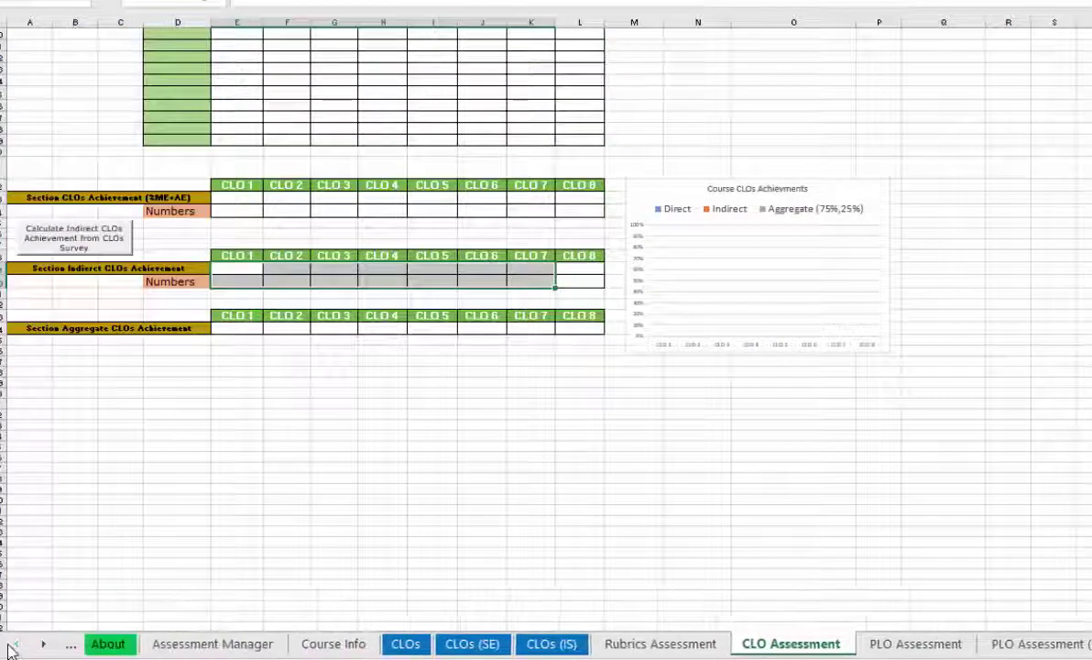
click(171, 646)
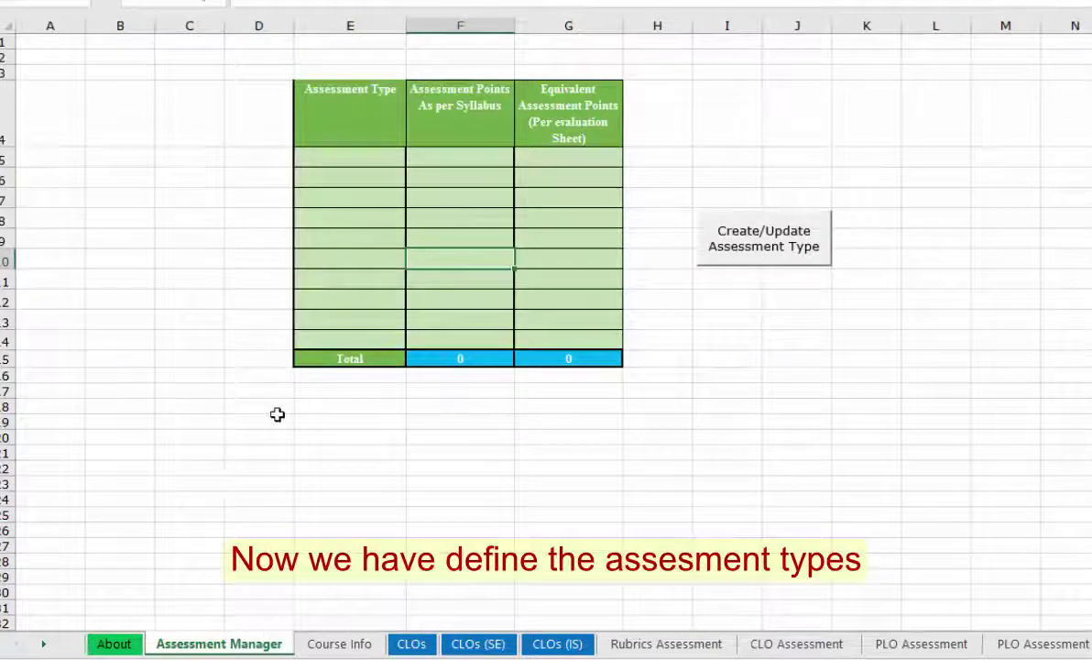
key(ctrl+Page_Down)
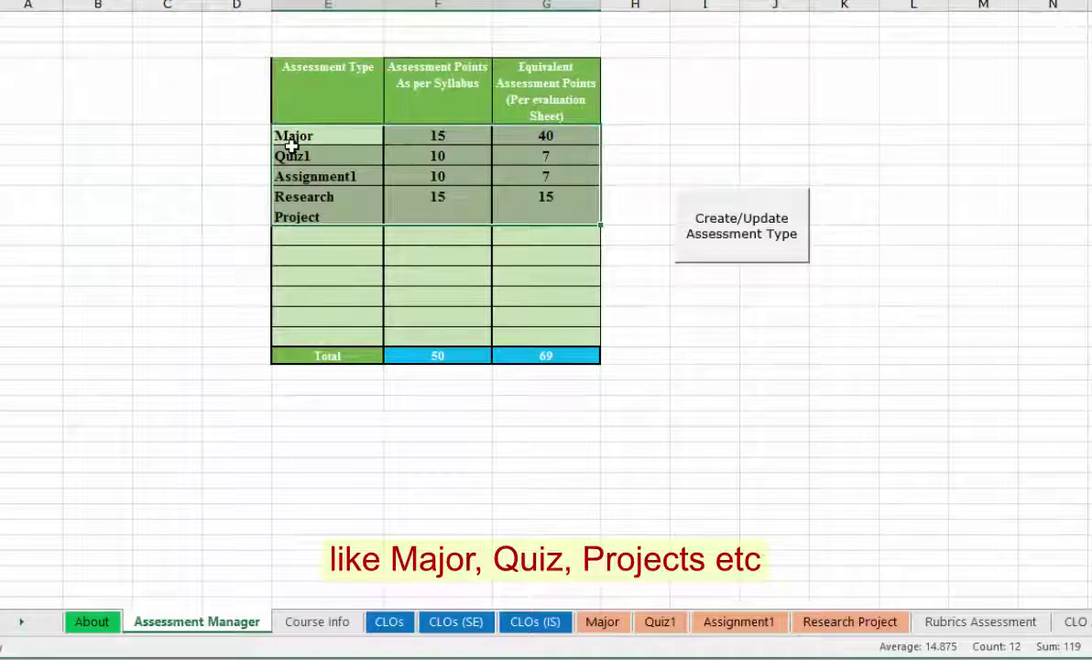
Paste Major, Quiz1, Assignment1 and Research Project into the assessment types table and create their sheets
key(ctrl+c)
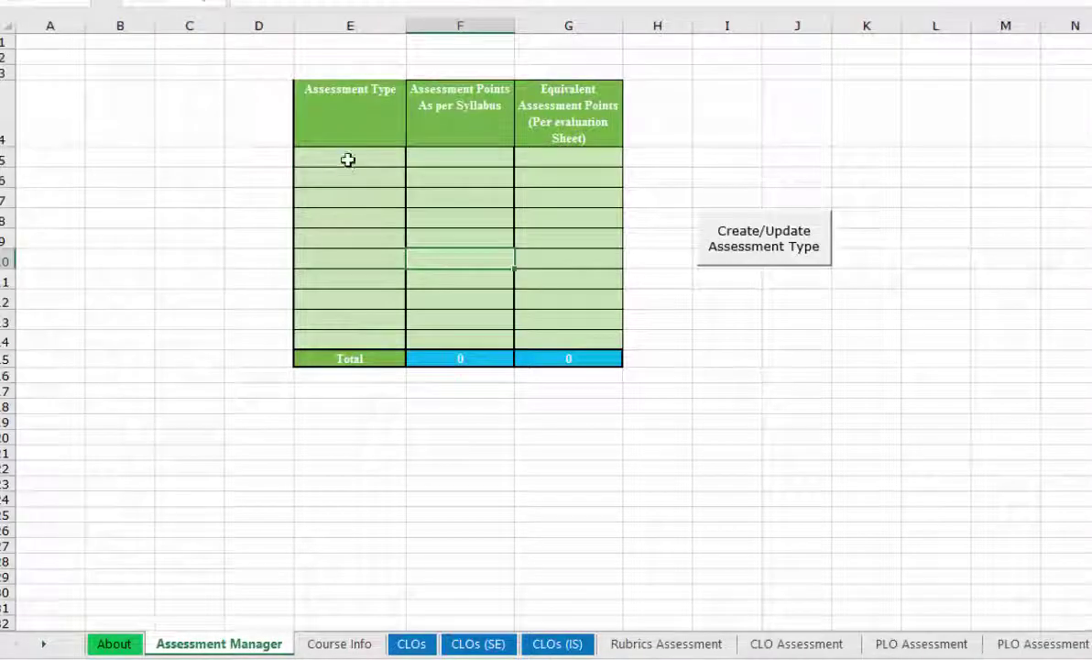
click(348, 154)
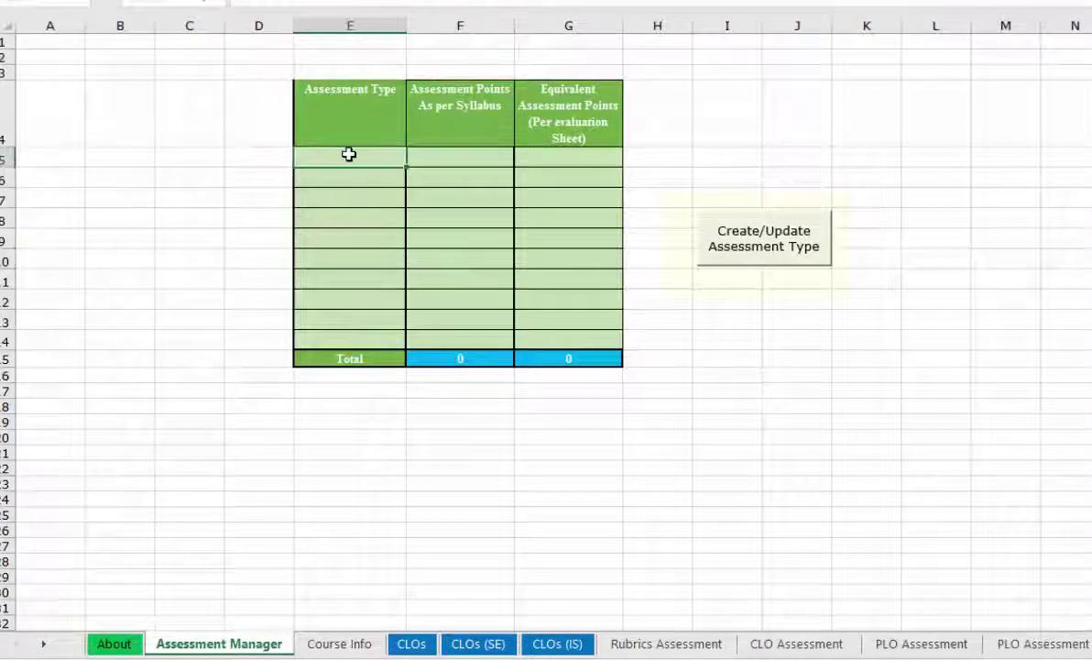
key(ctrl+v)
click(788, 245)
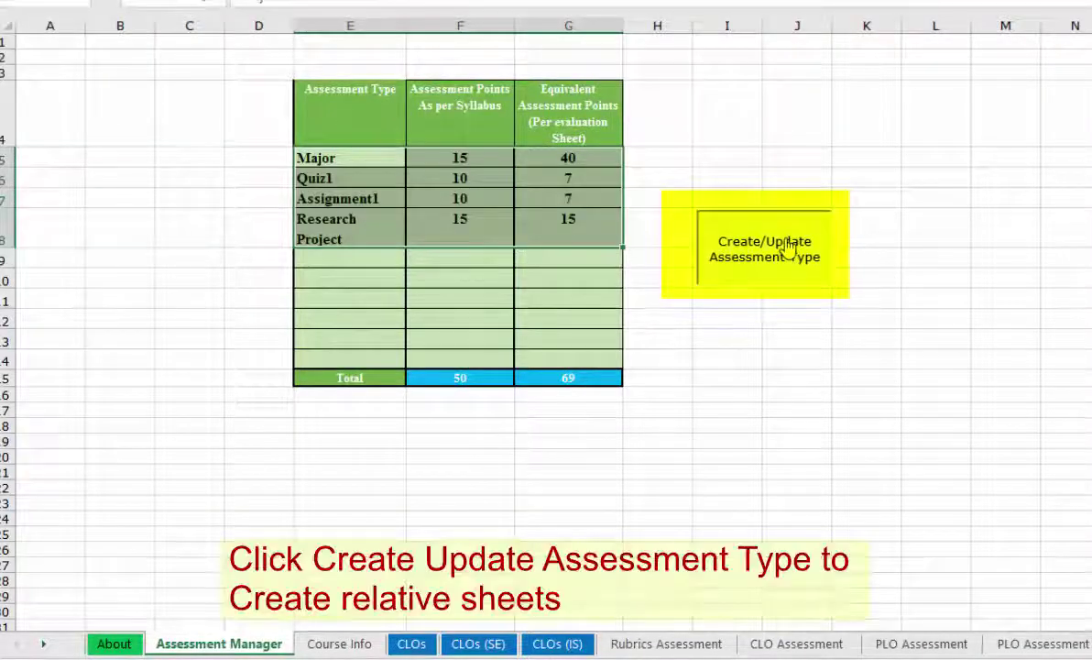
click(628, 643)
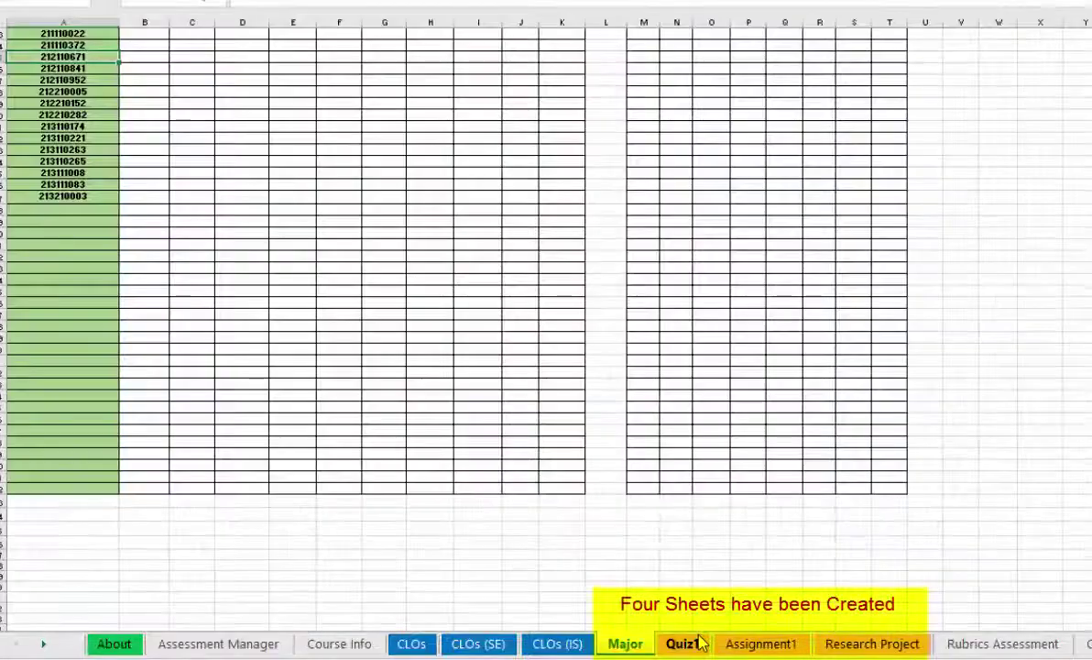
Look through the new Quiz1, Assignment1 and Research Project sheets, returning to Assessment Manager
click(699, 644)
click(738, 644)
click(841, 644)
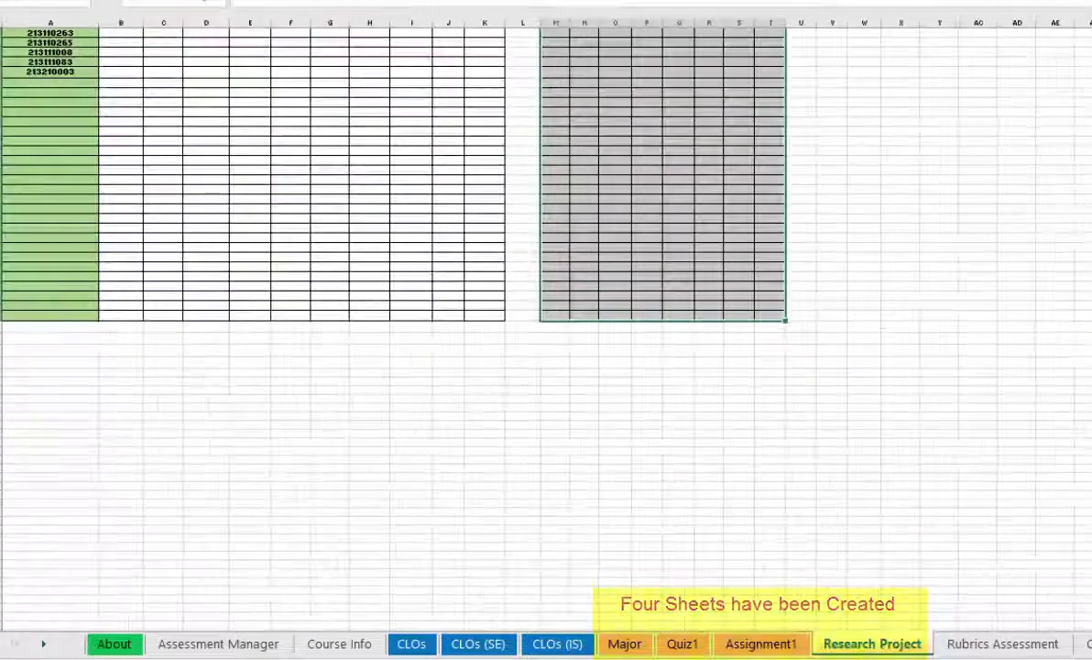
click(218, 643)
Review Major's four questions (8, 10, 16, 16 points), their CLO mapping and the fifteen students' marks
click(604, 628)
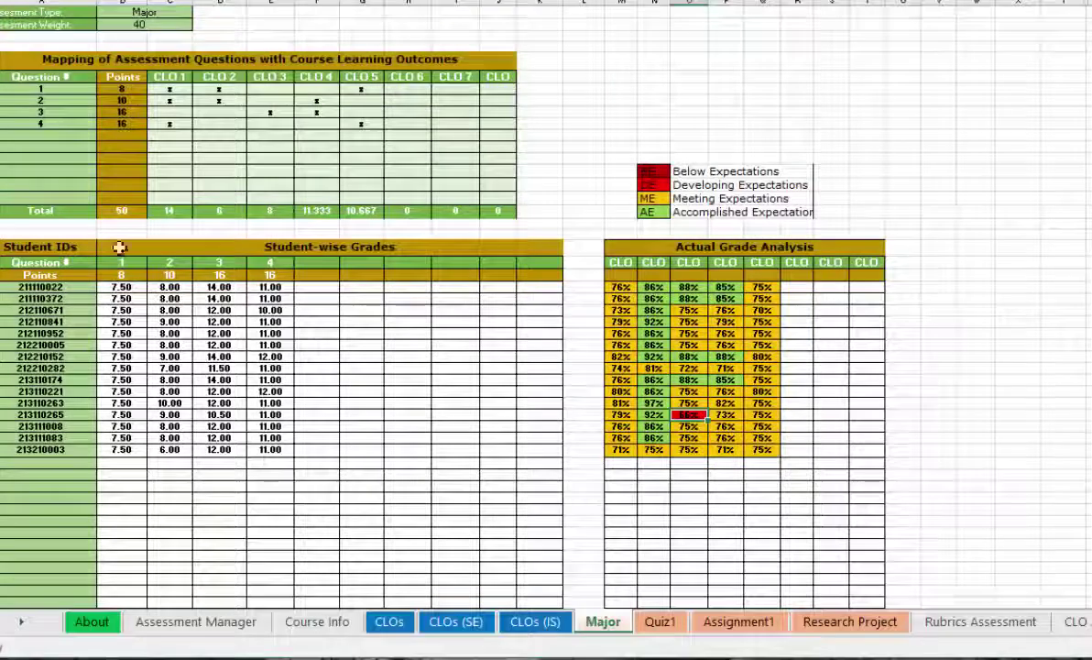
drag(37, 87, 41, 125)
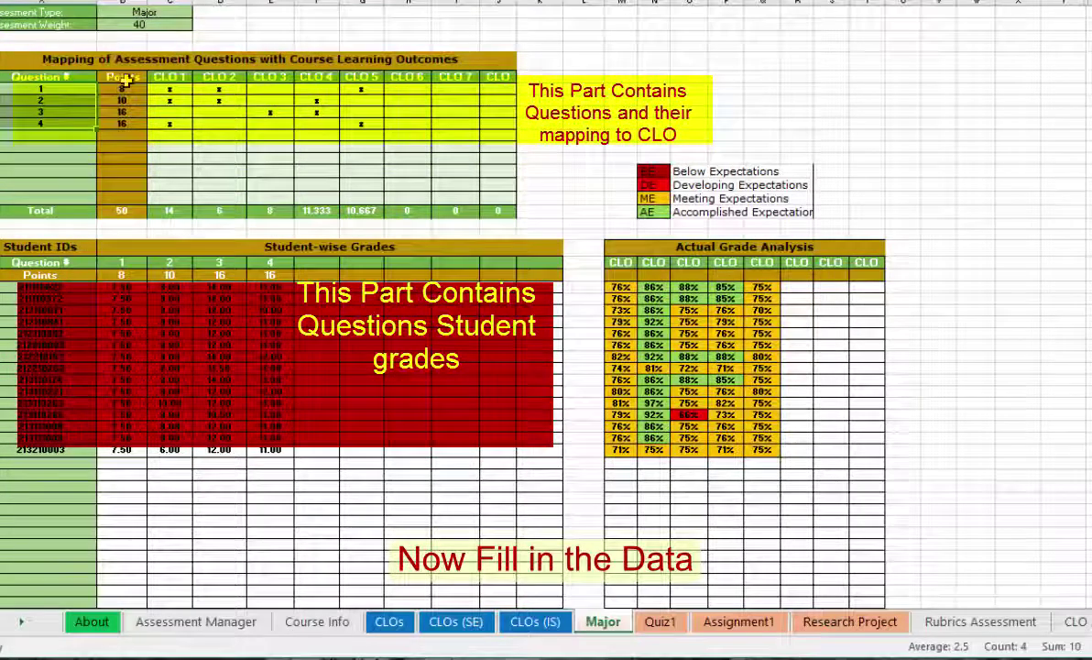
drag(131, 85, 131, 124)
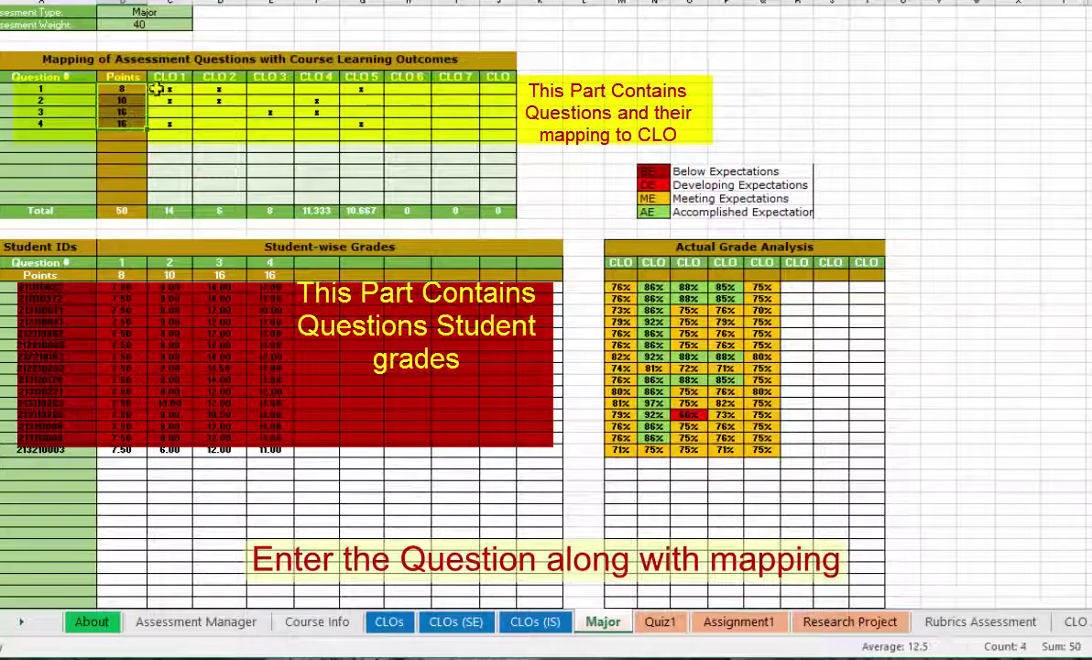
drag(157, 88, 363, 136)
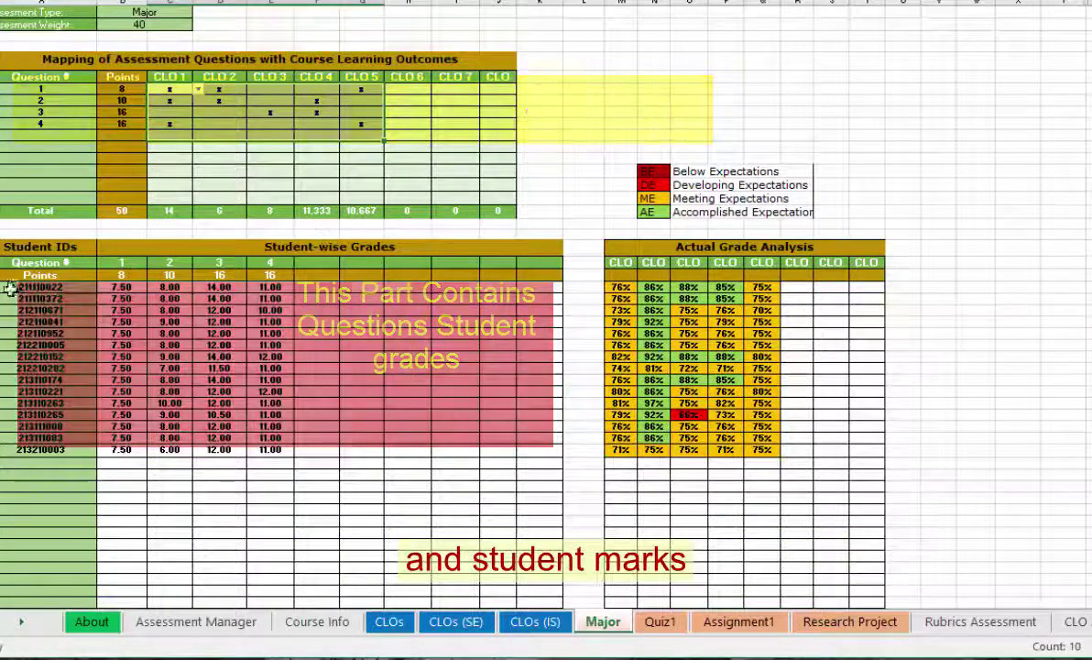
drag(122, 287, 268, 452)
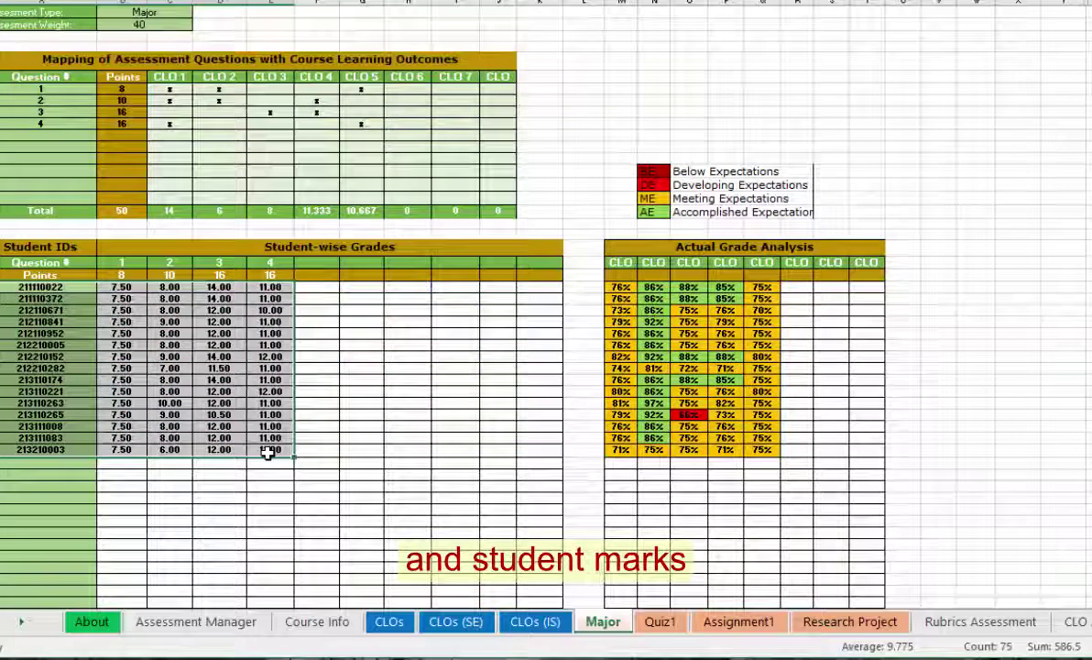
drag(45, 287, 73, 446)
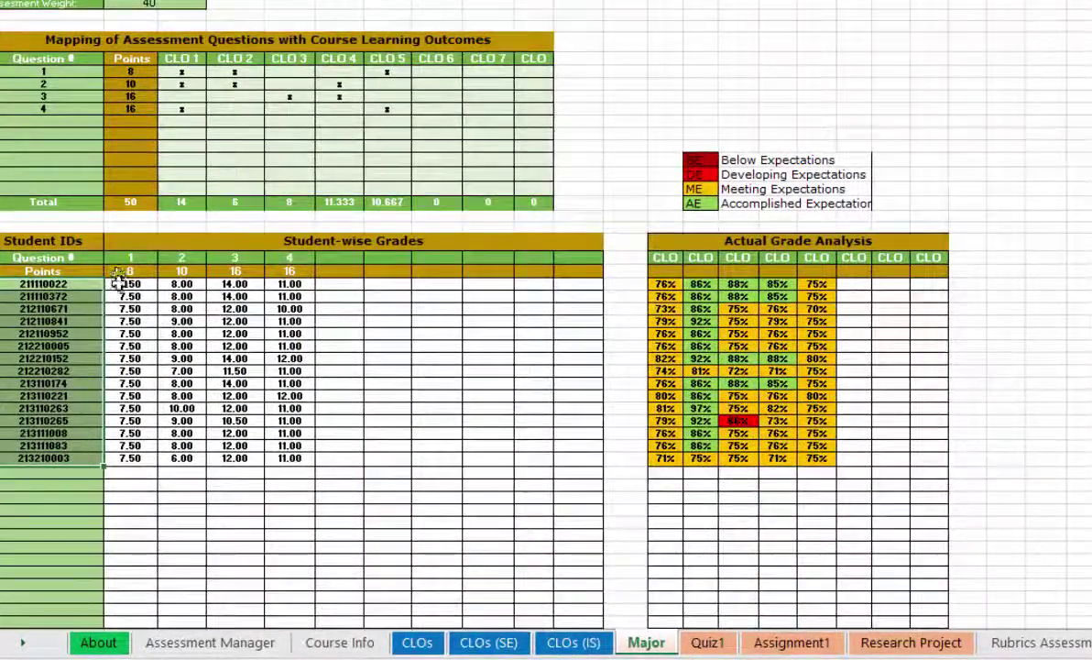
drag(119, 284, 293, 446)
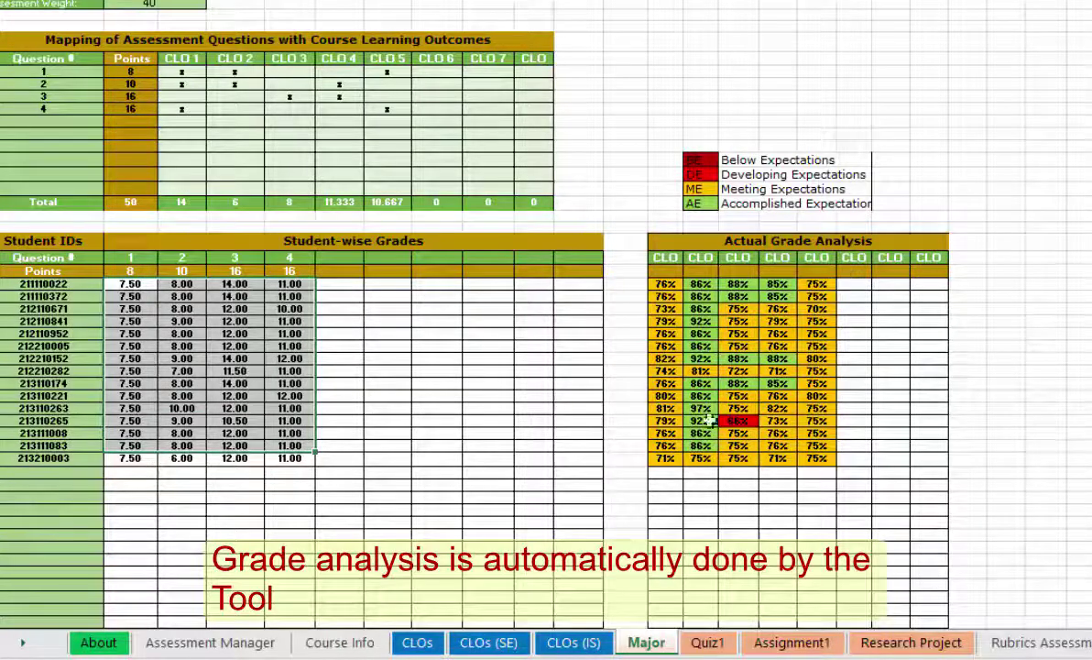
Check Quiz1 and Assignment1, then select Research Project's CLO 3–CLO 6 mapping cells for its question
click(708, 645)
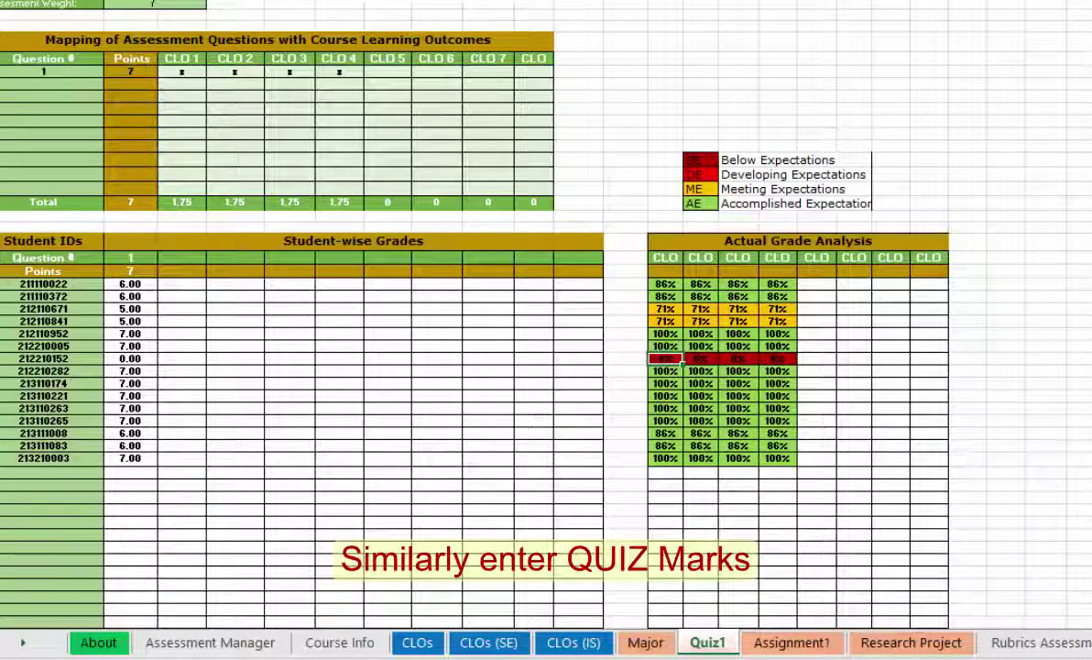
click(790, 646)
click(875, 645)
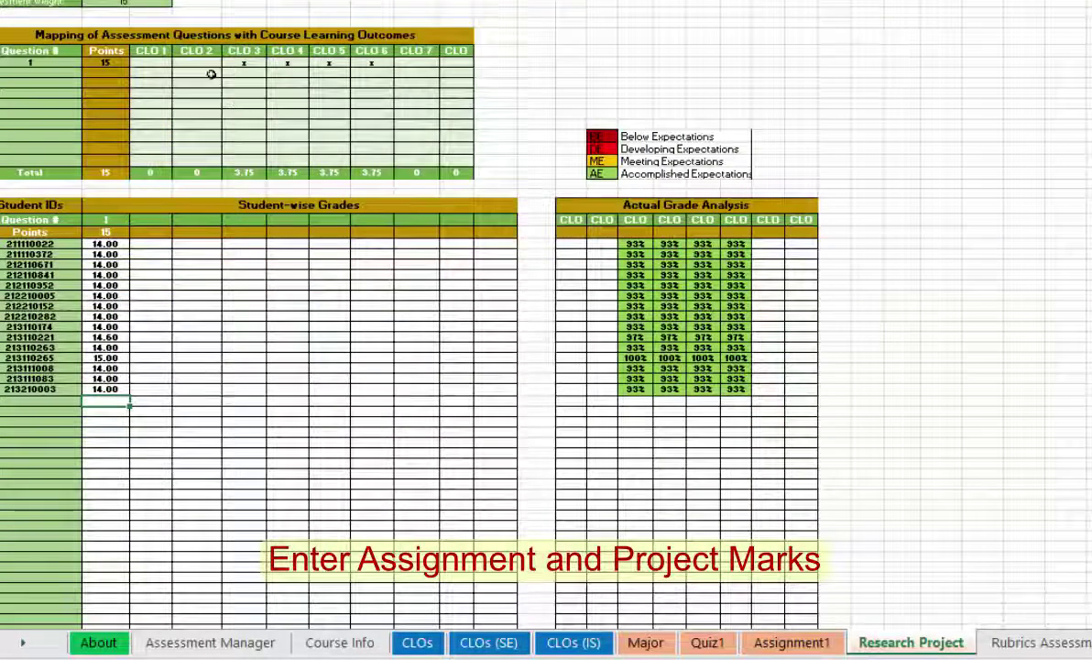
drag(244, 64, 371, 63)
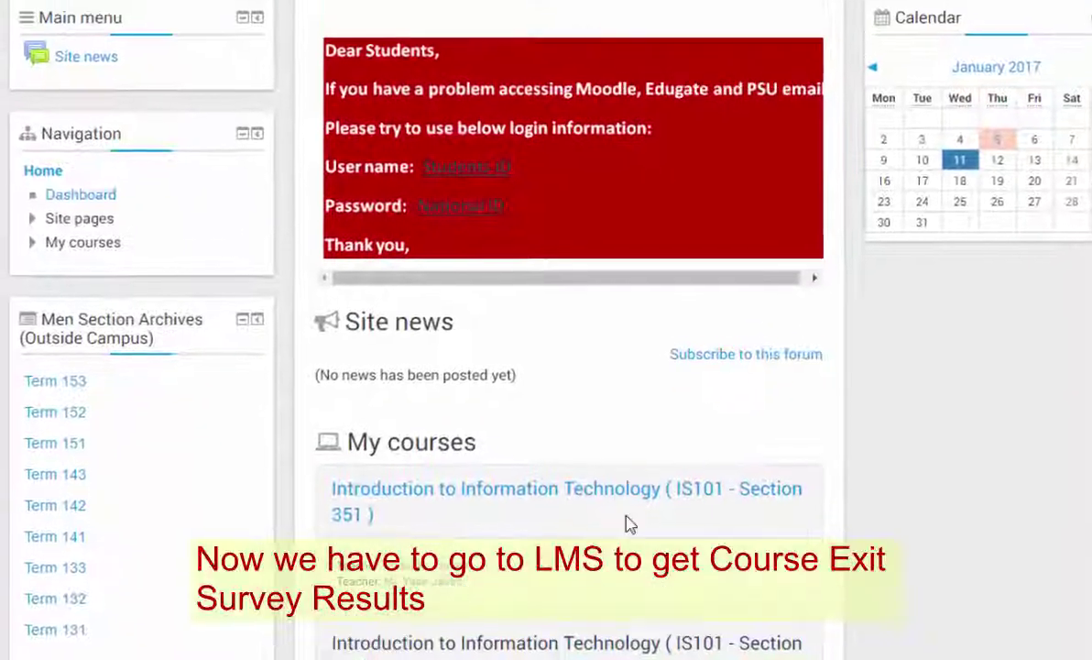
Export the ETHC 303 Course Learning Outcome Survey analysis from Moodle as an Excel file
scroll(671, 608, down, 5)
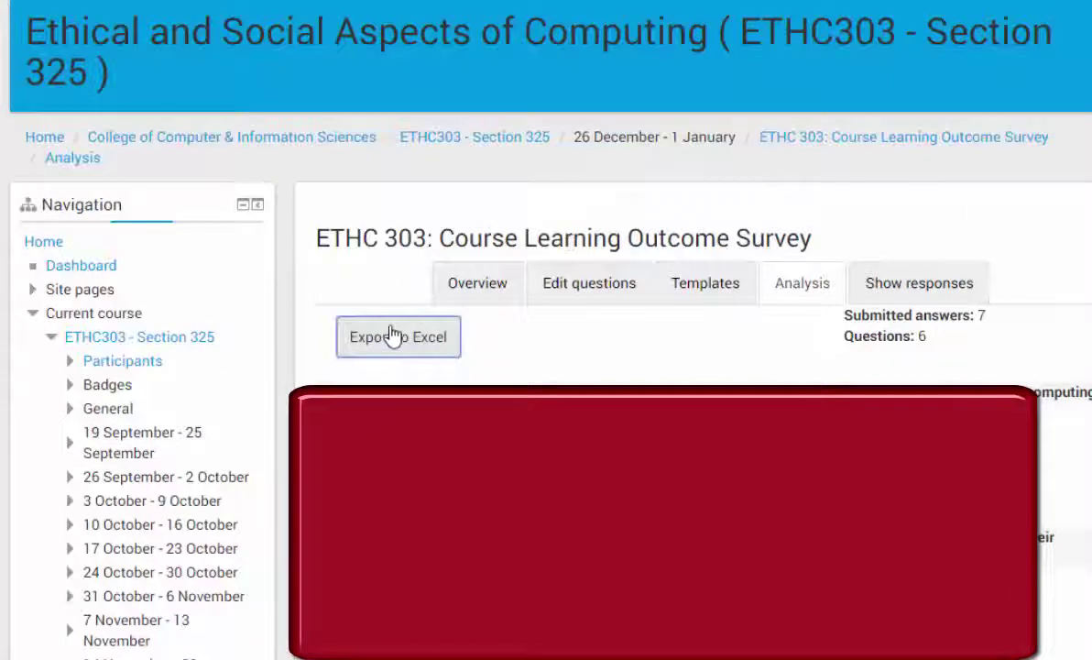
click(400, 339)
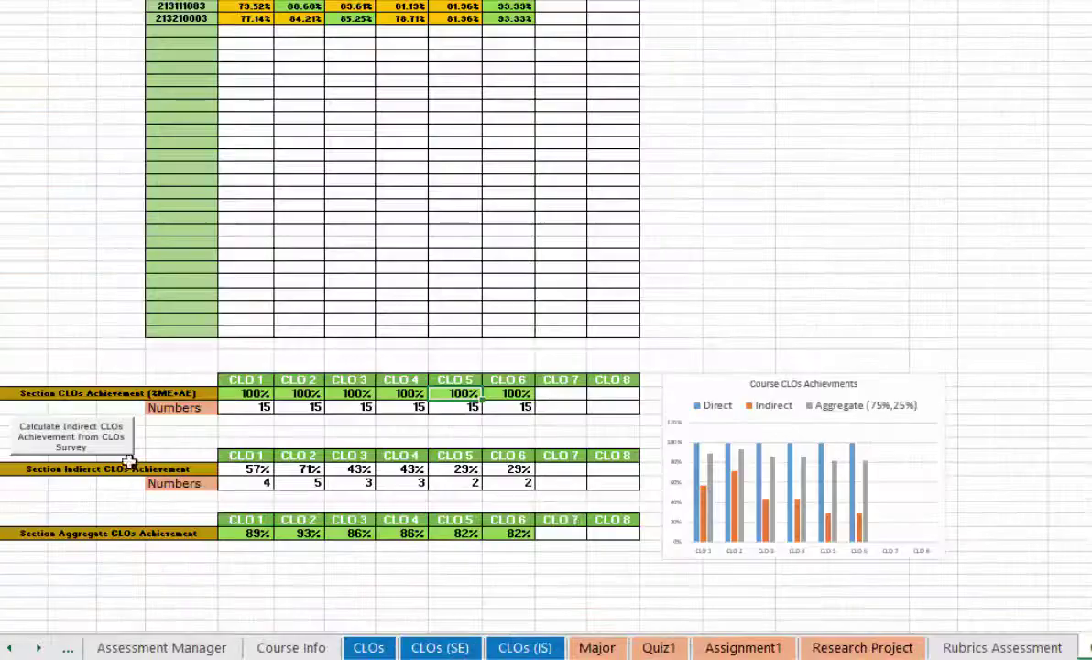
Calculate indirect CLO achievement from the feedback (3) survey file, then view the Rubrics Assessment sheet
click(73, 446)
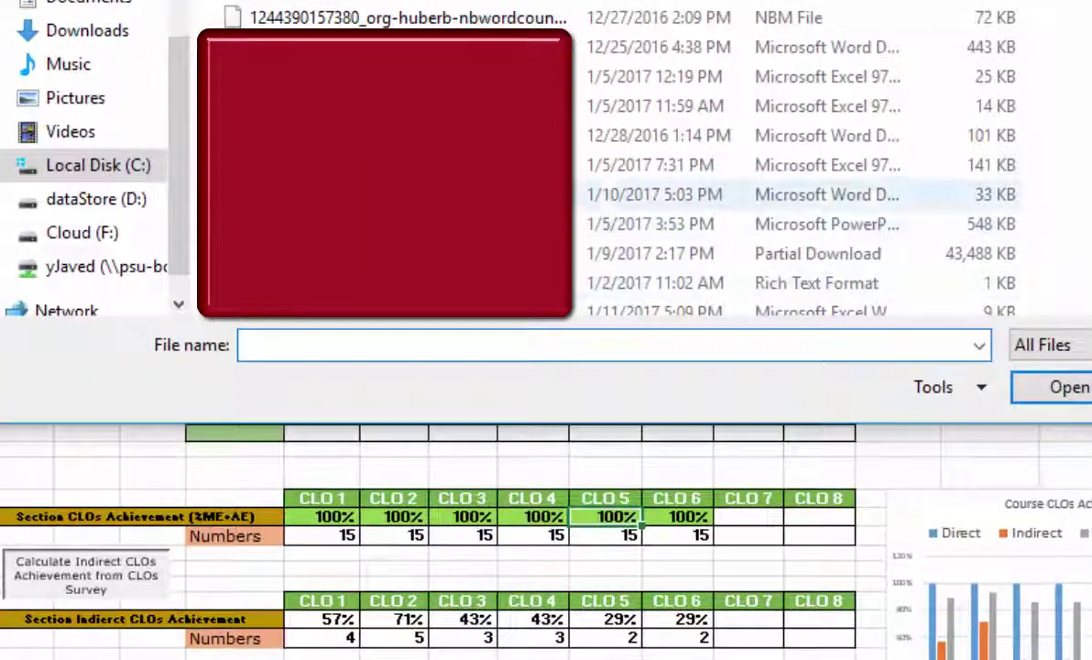
scroll(779, 165, down, 3)
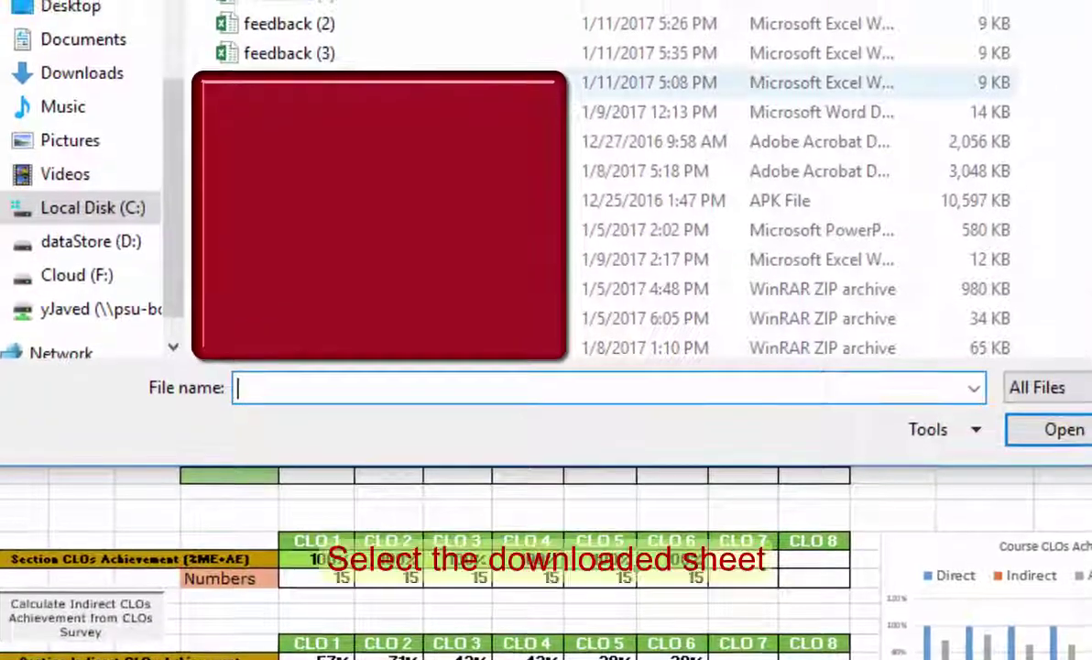
double_click(349, 59)
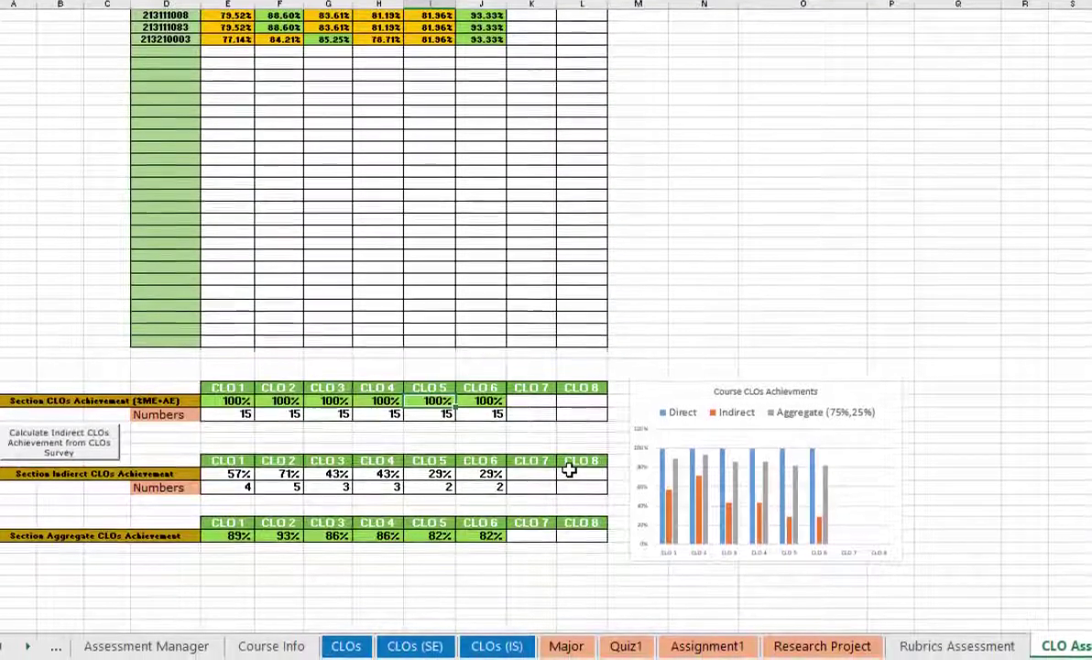
scroll(556, 458, up, 5)
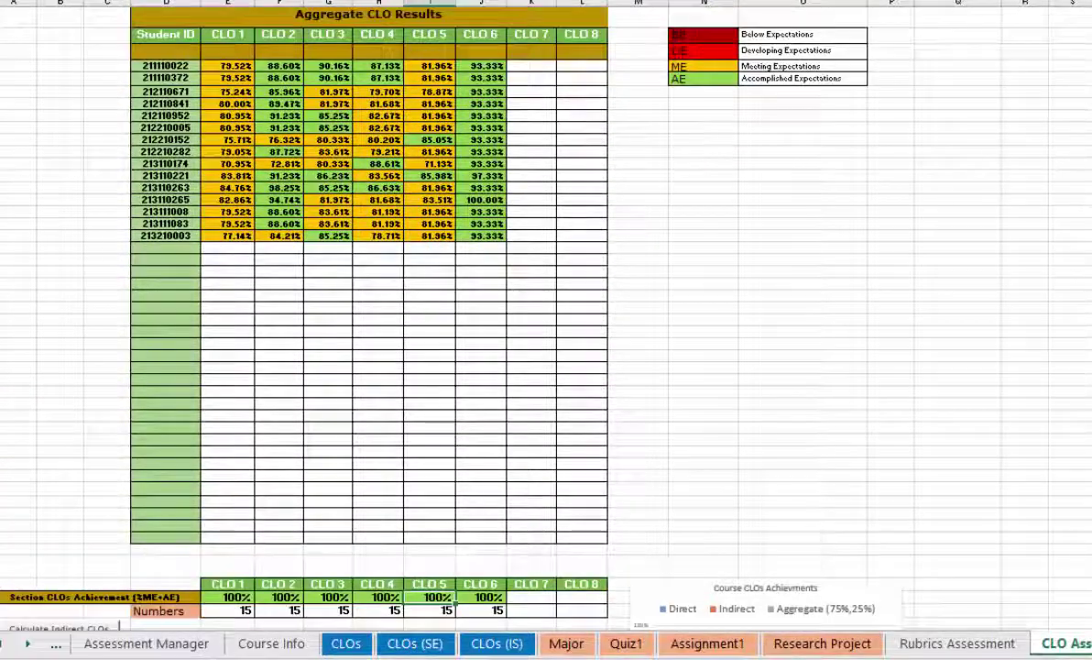
click(957, 645)
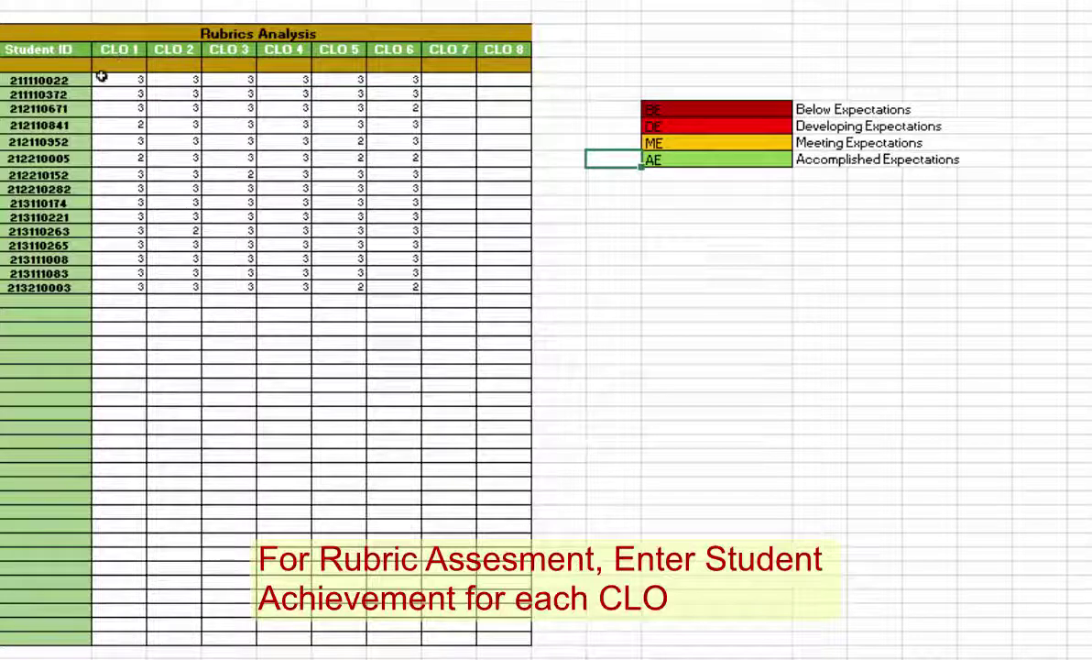
Try editing the cell beside the Below Expectations legend and dismiss the protected-sheet warning
click(610, 108)
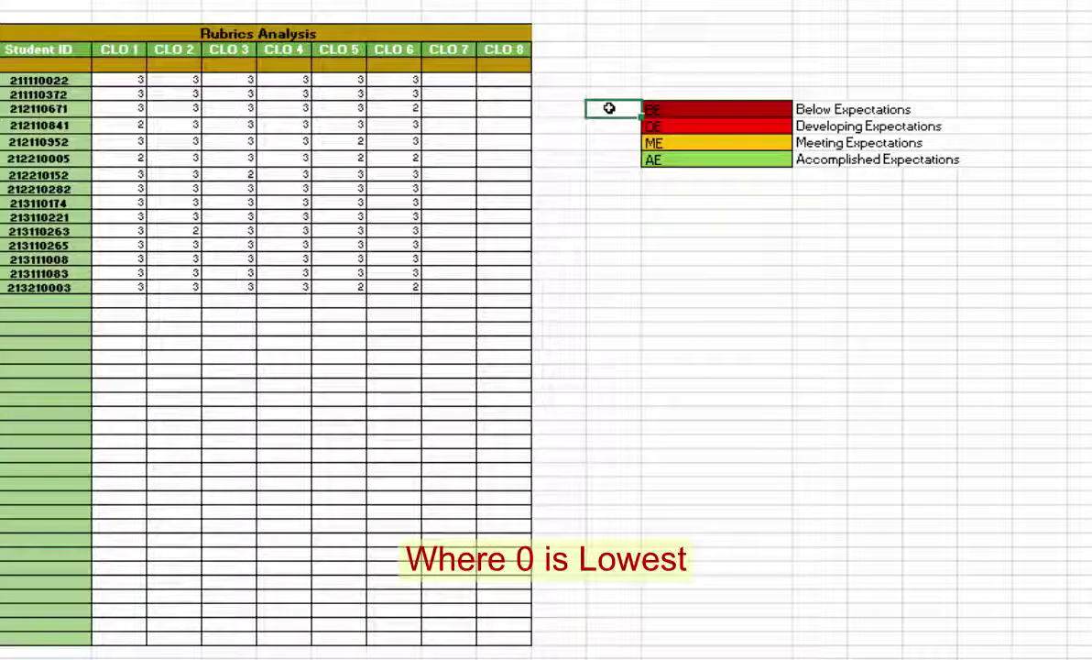
double_click(609, 109)
key(Return)
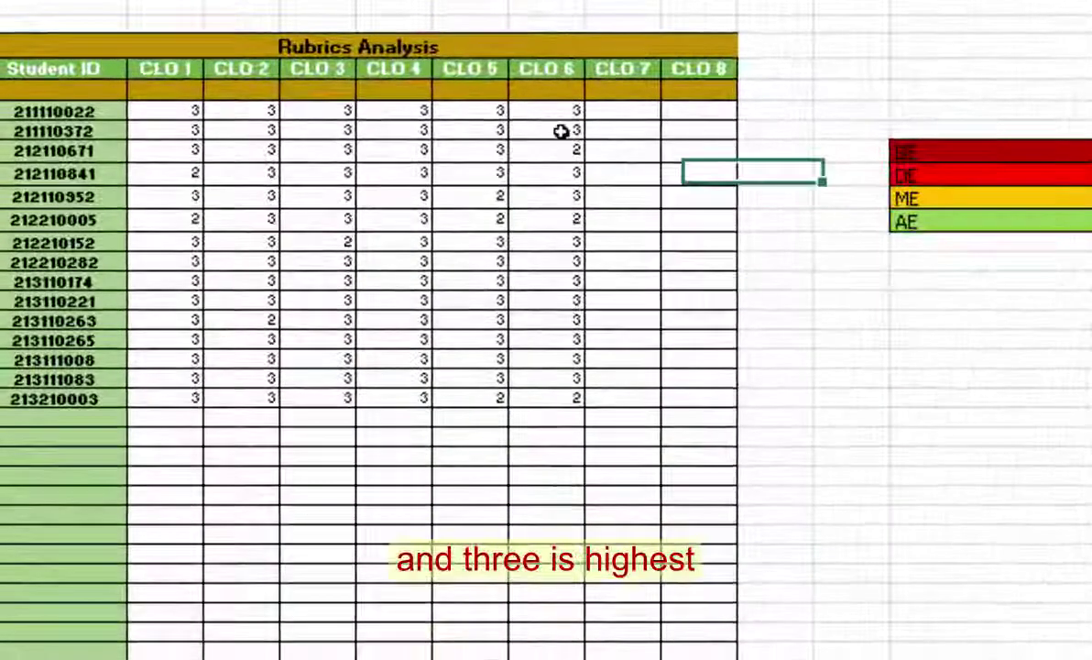
Set the second student's CLO 6 score to 2, restore it to 3, then go to Aggregate CLO Results
click(561, 132)
click(594, 131)
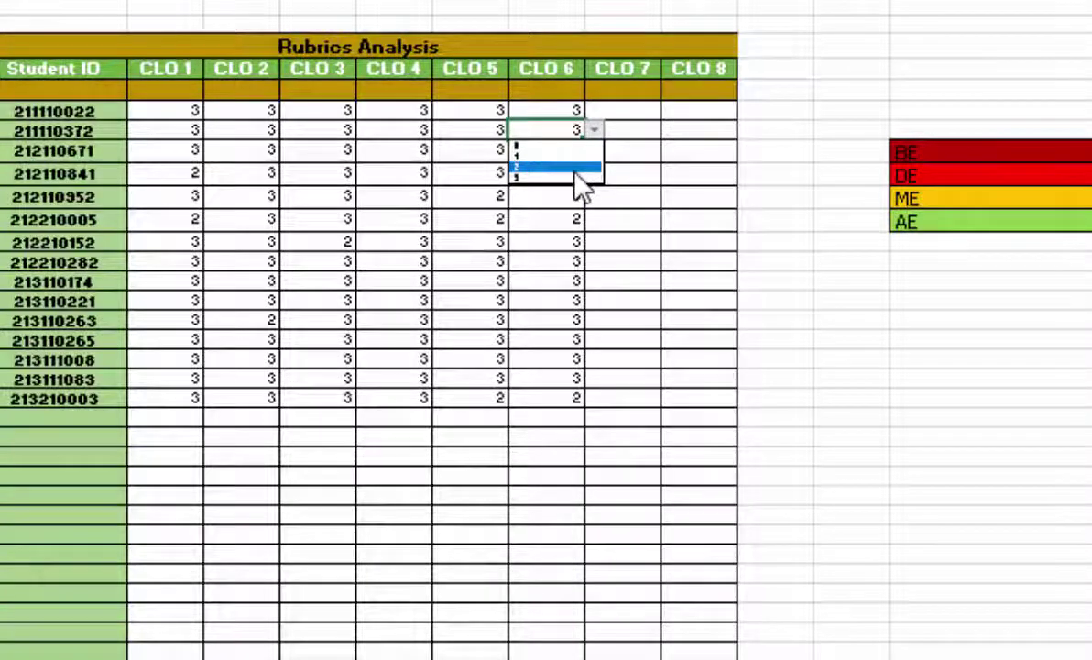
click(570, 176)
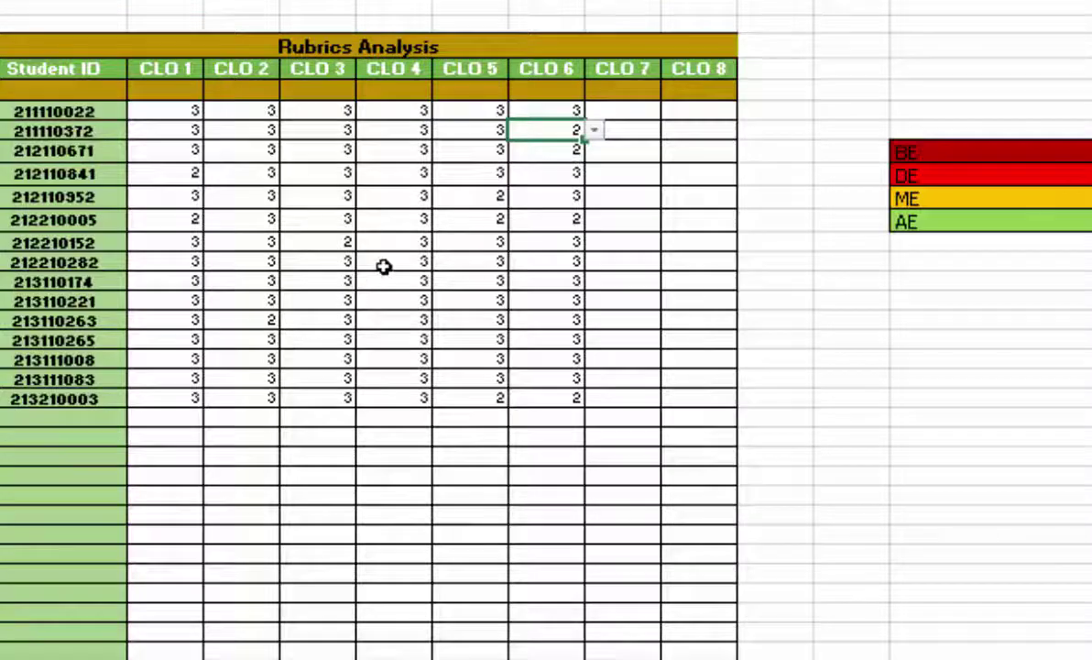
click(385, 264)
click(578, 133)
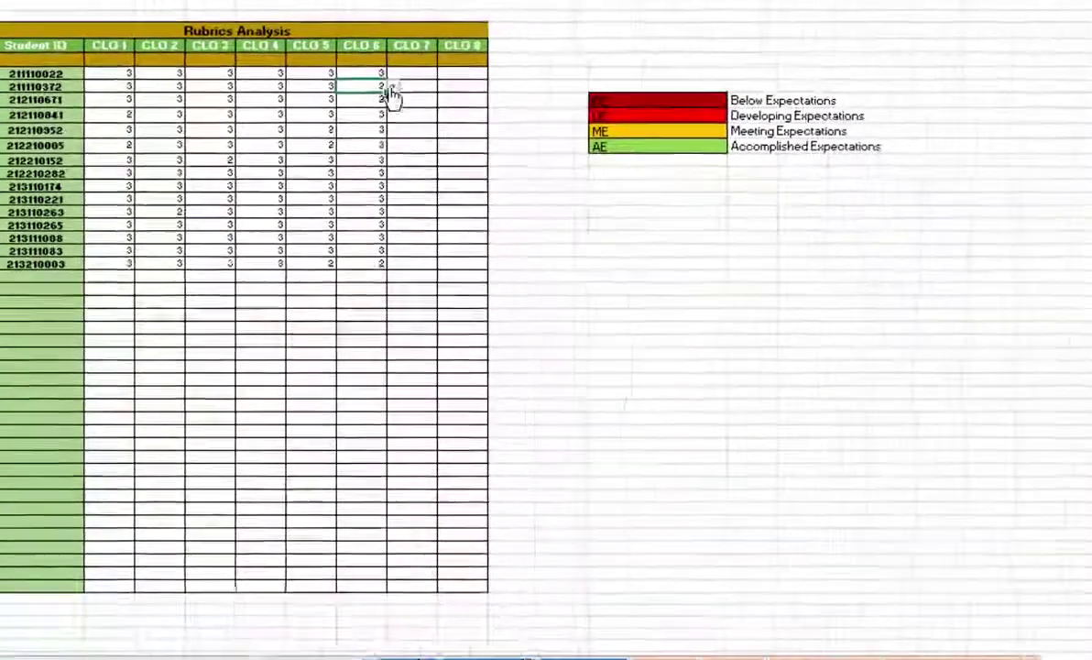
click(392, 93)
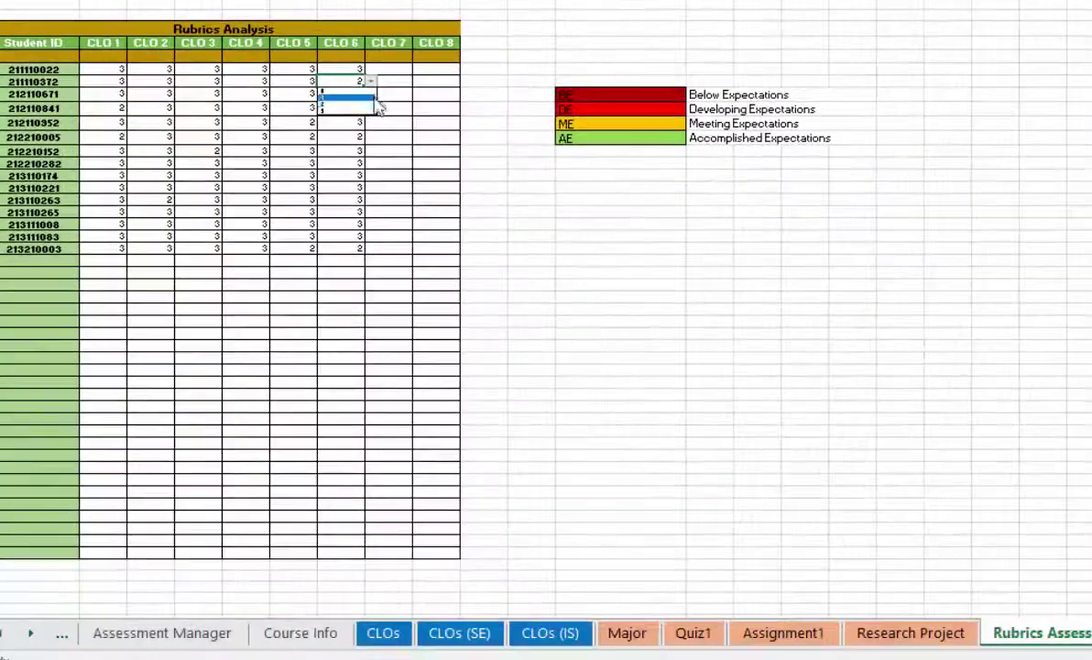
click(360, 123)
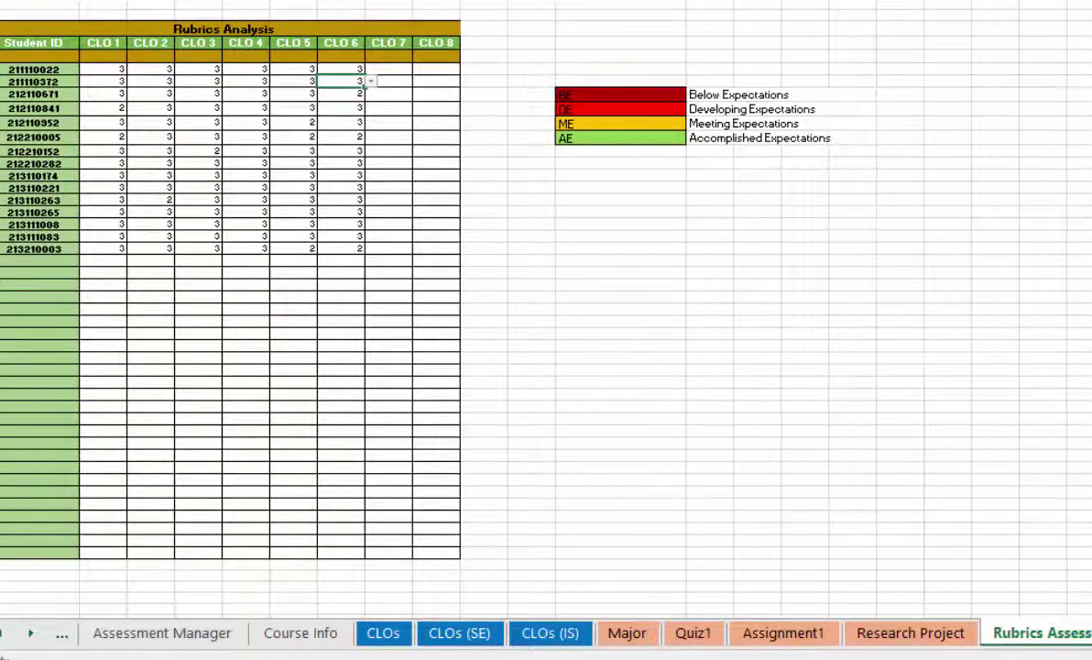
key(ctrl+Page_Down)
Review each program's PLO achievement chart (82–89%), then open the CLOs (IS) mapping sheet
scroll(349, 183, up, 2)
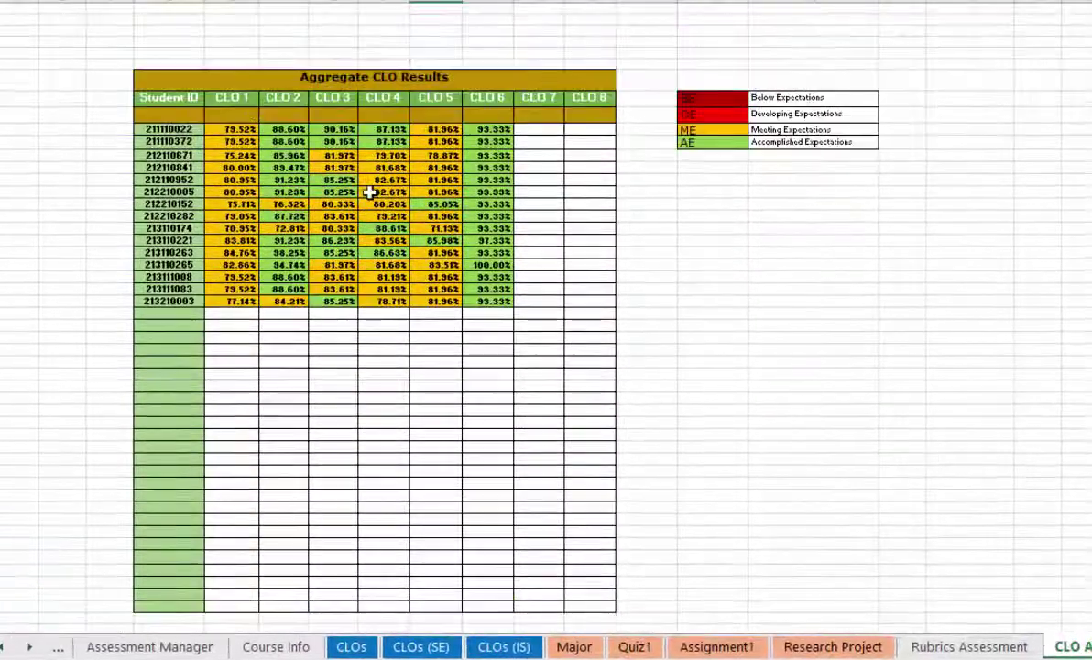
scroll(586, 307, down, 4)
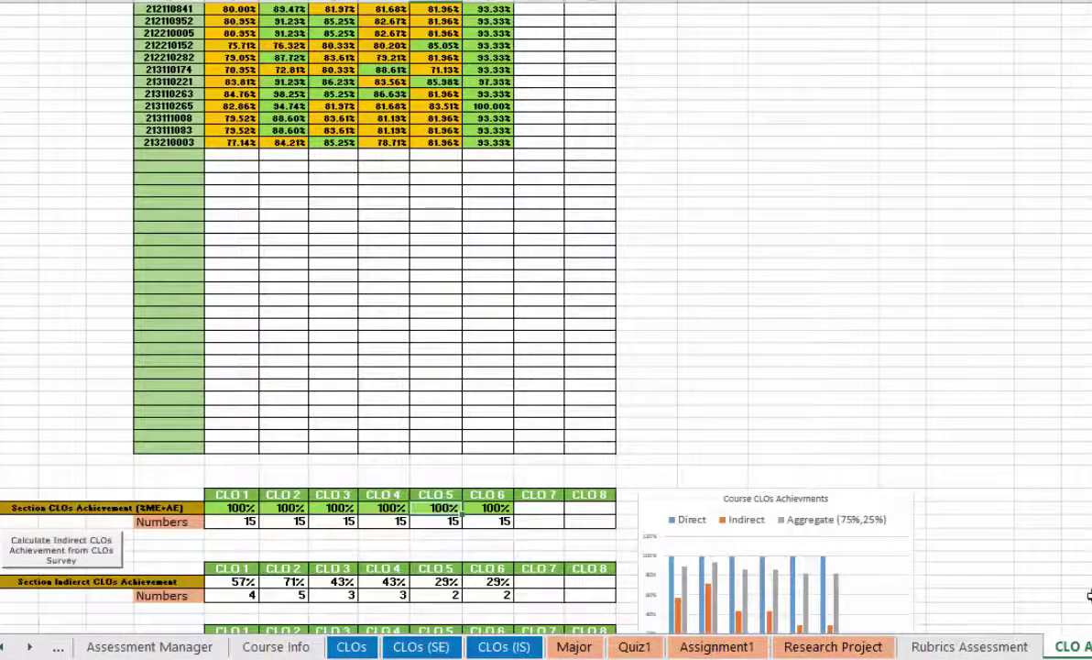
key(ctrl+Page_Down)
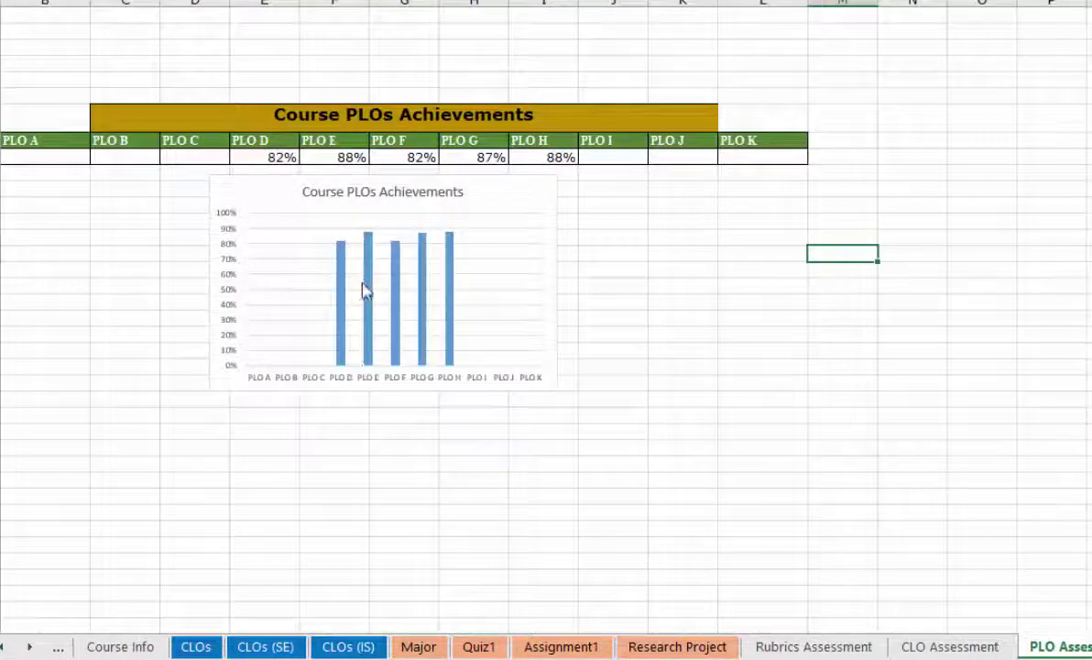
key(ctrl+Page_Down)
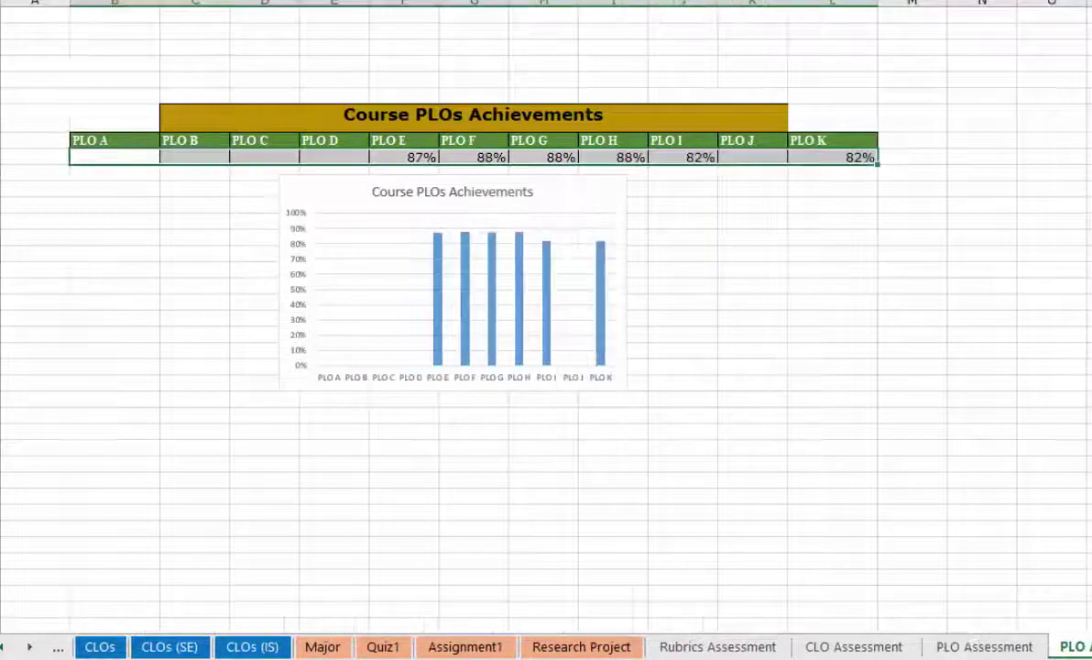
key(ctrl+Page_Down)
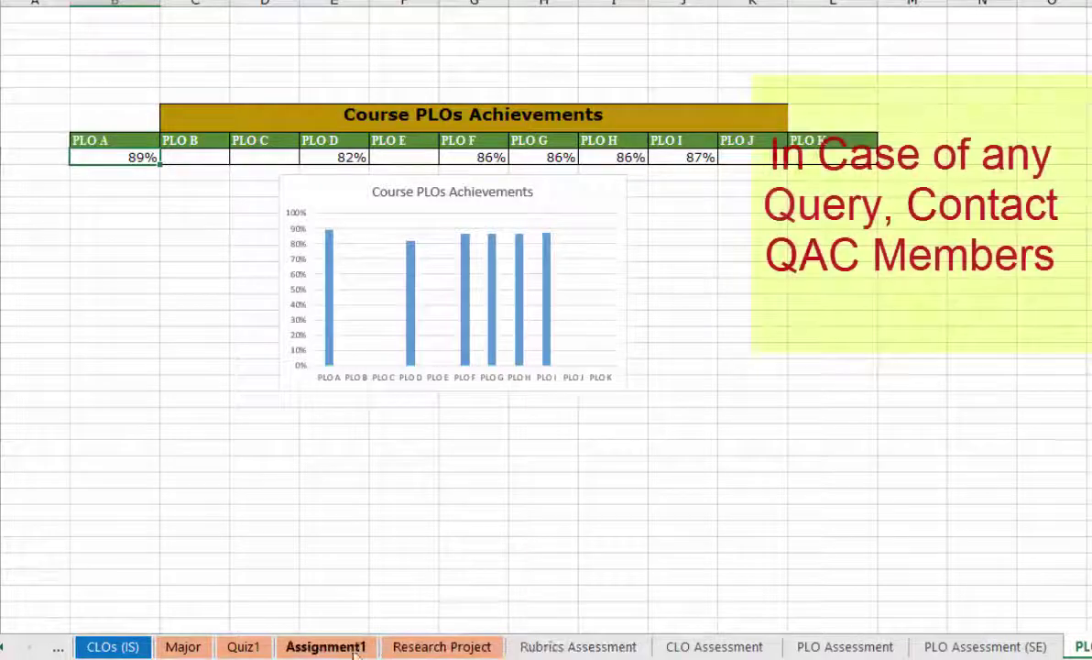
click(110, 647)
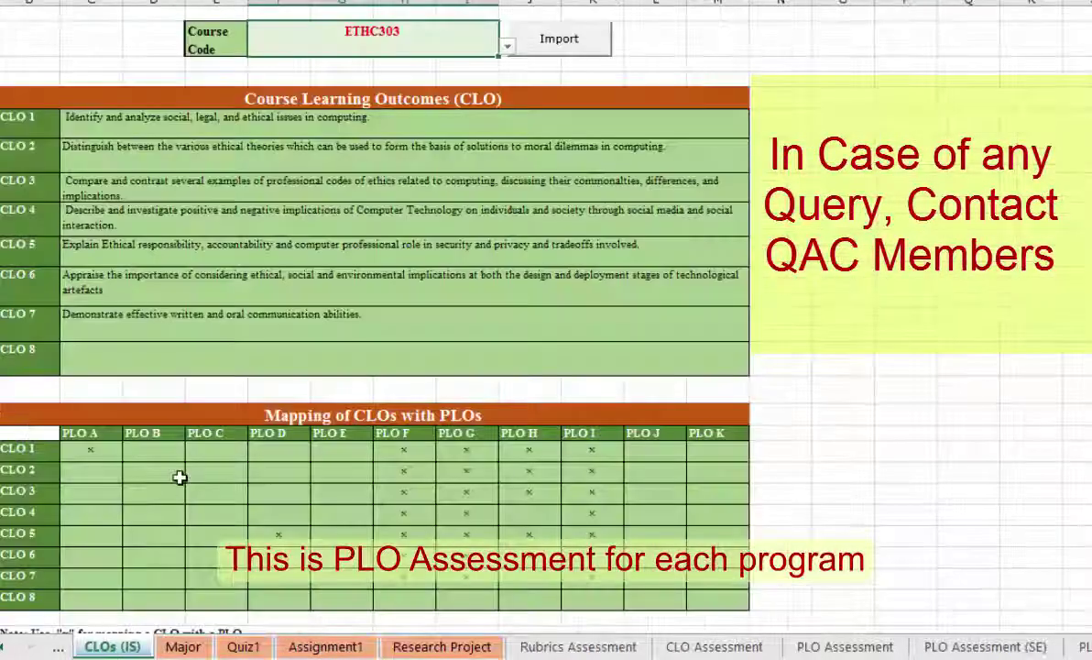